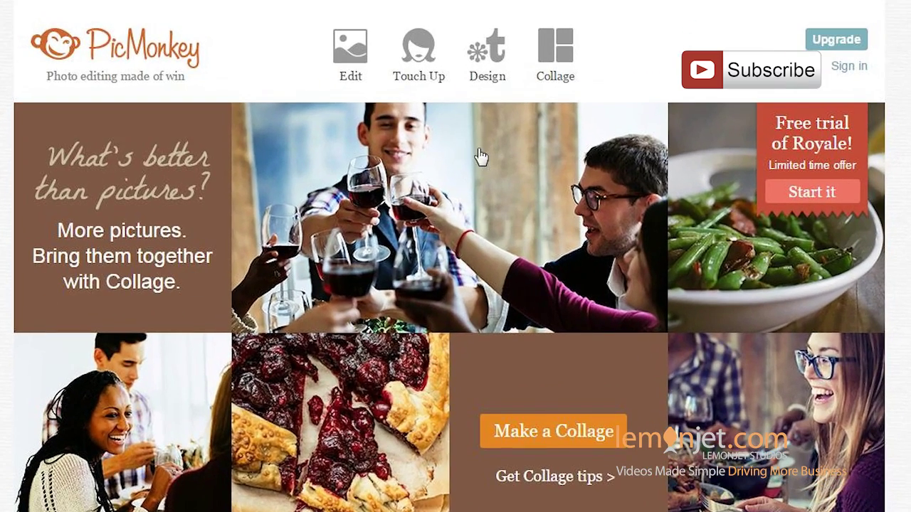
Start a new design on the Facebook cover canvas and show the overlay collections
click(488, 68)
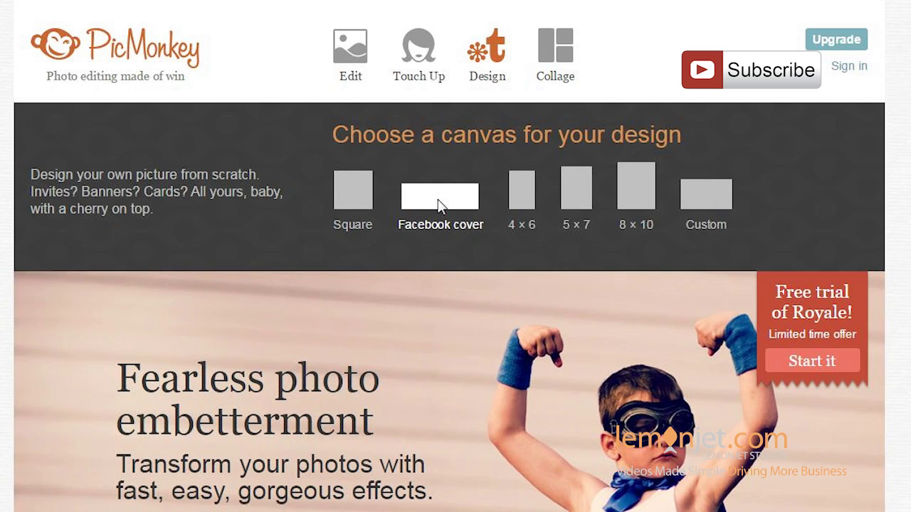
click(439, 204)
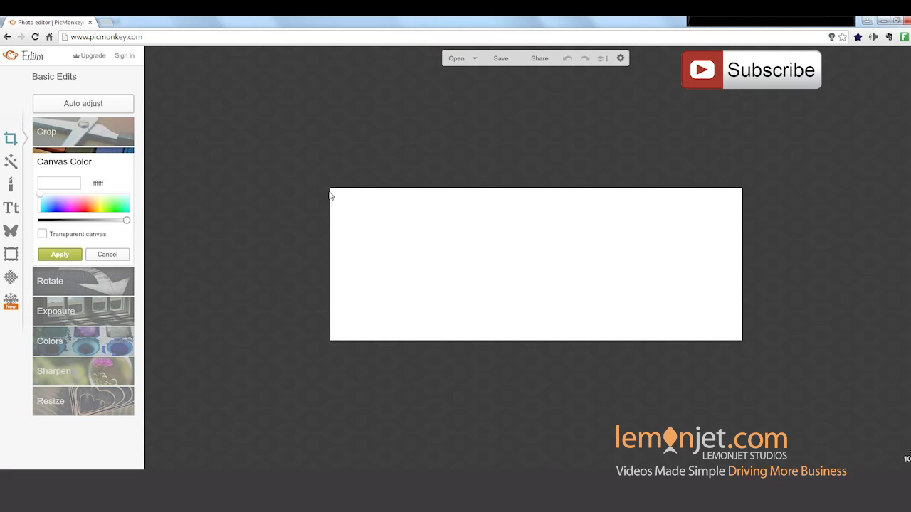
click(10, 232)
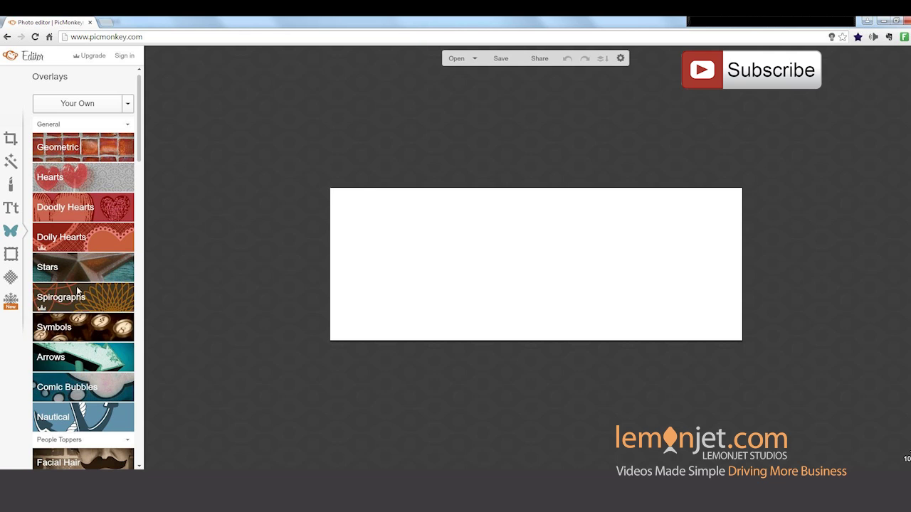
Place the plain red heart from the Hearts overlays on the canvas, and delete it again
click(75, 189)
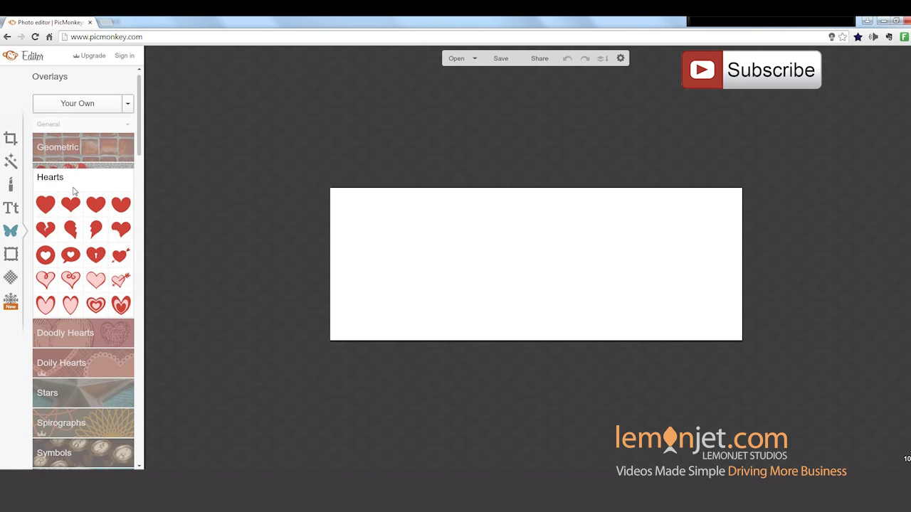
drag(46, 209, 393, 235)
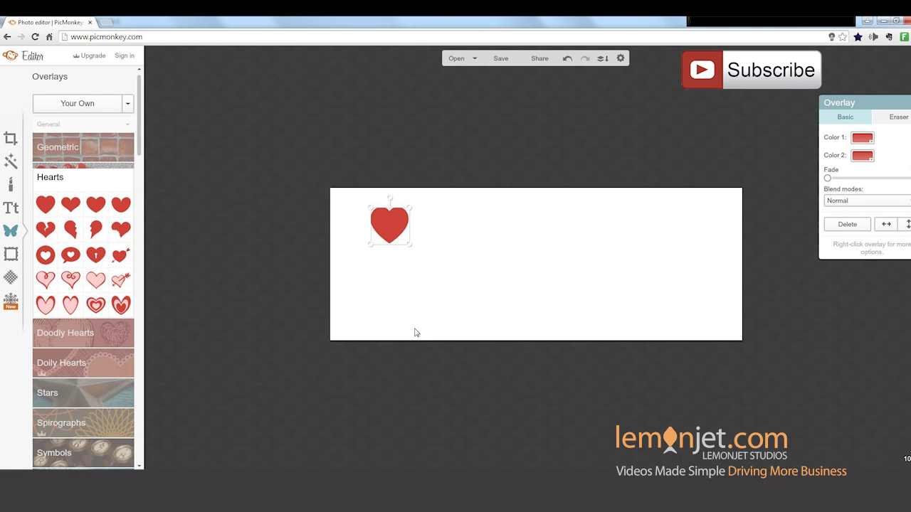
right_click(397, 215)
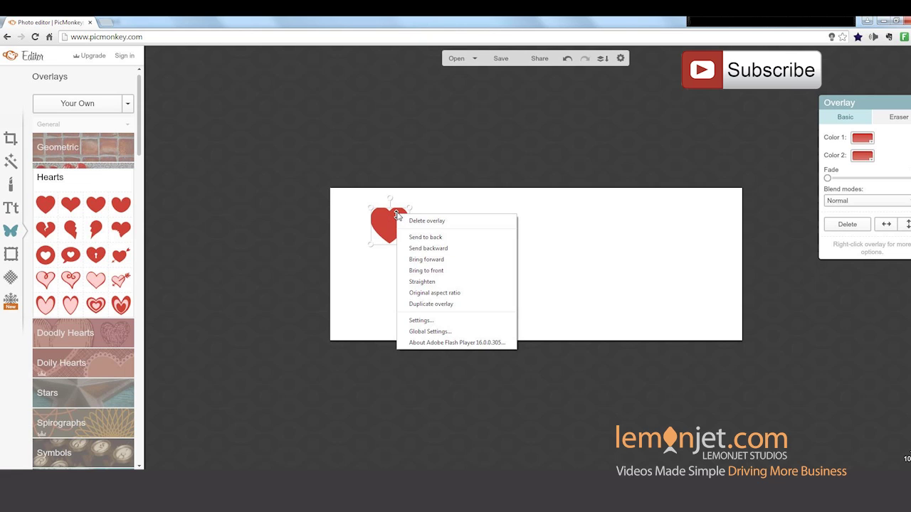
click(416, 223)
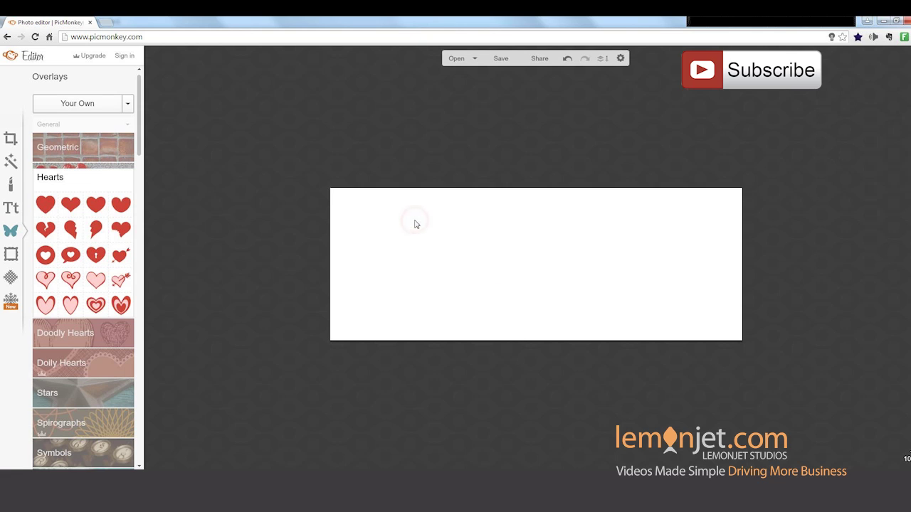
Look through the Doodly Hearts, Doily Hearts and Stars overlays, and try to add a spirograph to the canvas
click(114, 335)
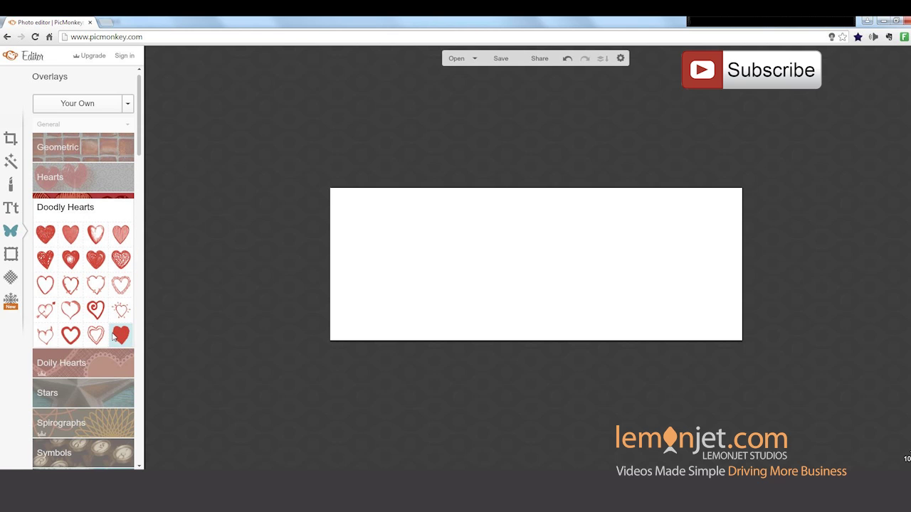
click(97, 366)
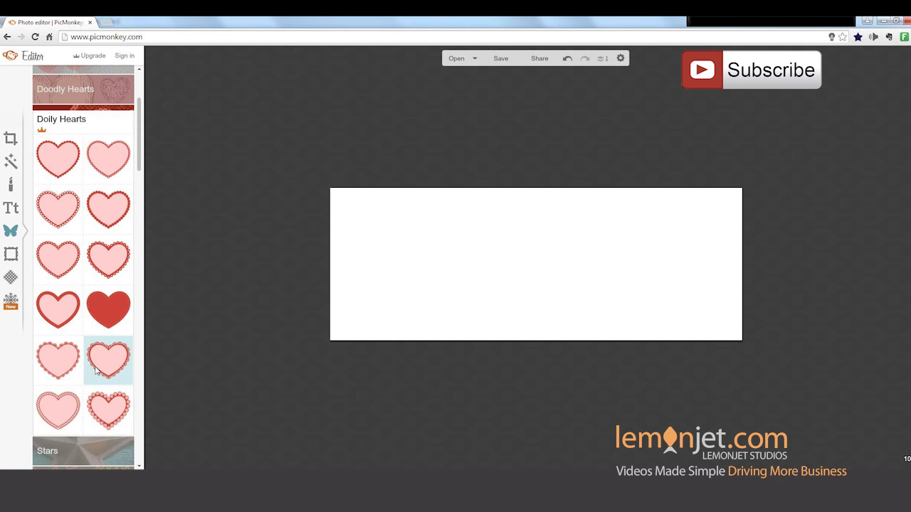
click(76, 450)
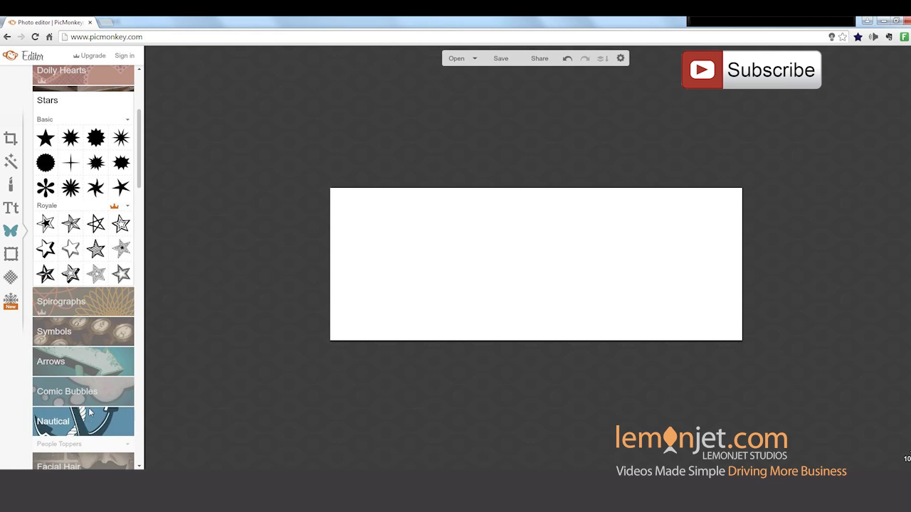
click(96, 301)
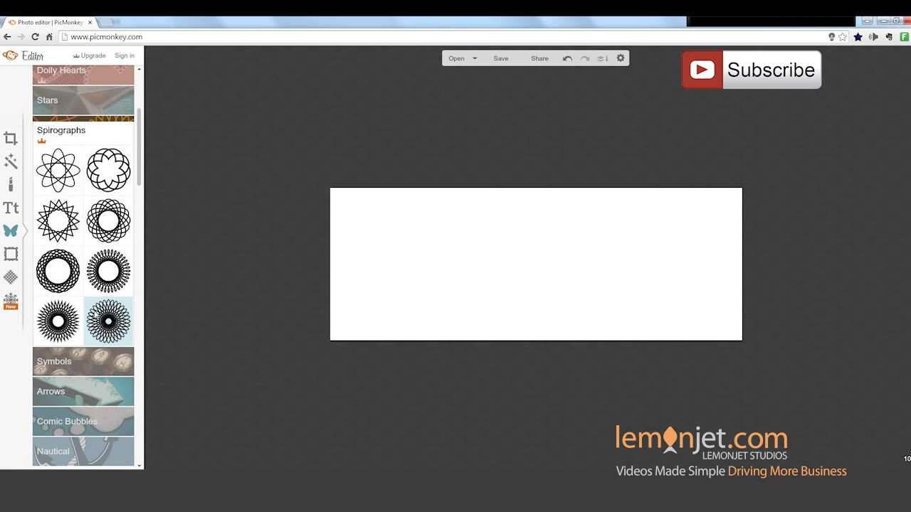
drag(94, 318, 368, 231)
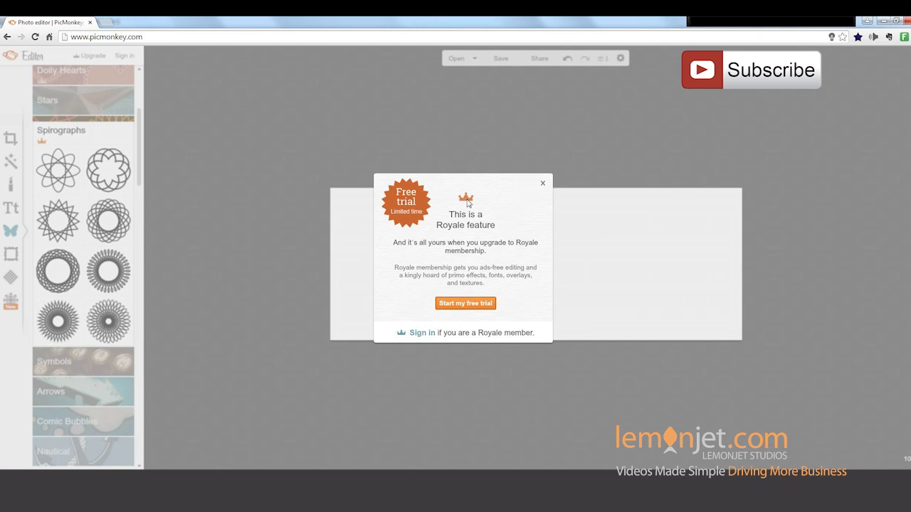
click(543, 183)
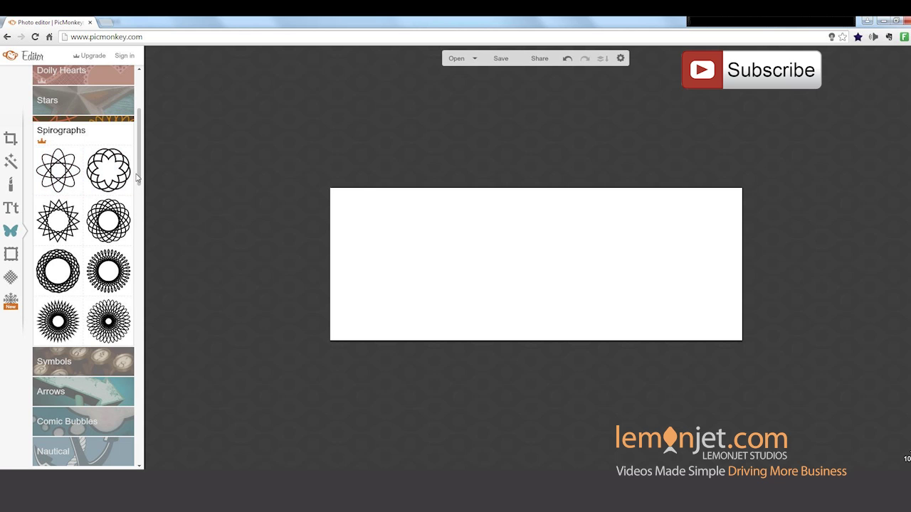
Examine the Symbols, Arrows, Nautical, Facial Hair, Lips, Sunglasses, Hats and Happ-icons overlay collections
scroll(105, 187, down, 3)
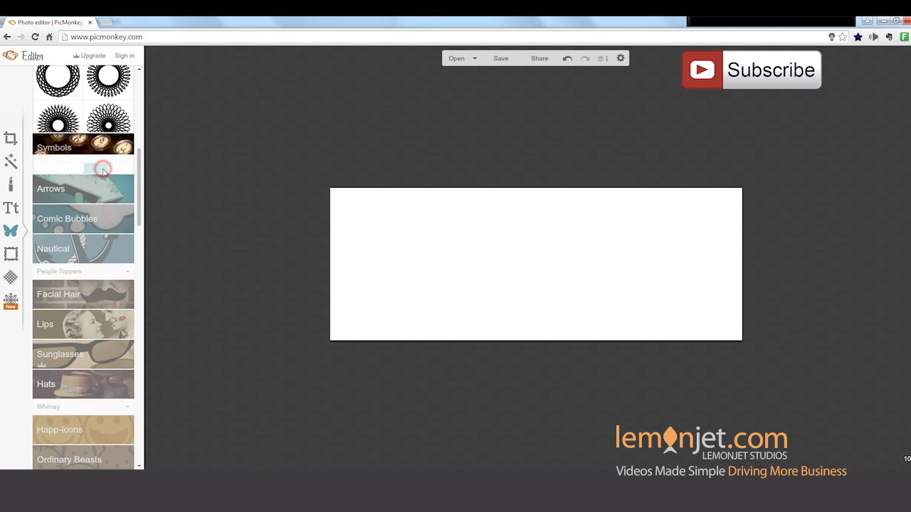
click(104, 172)
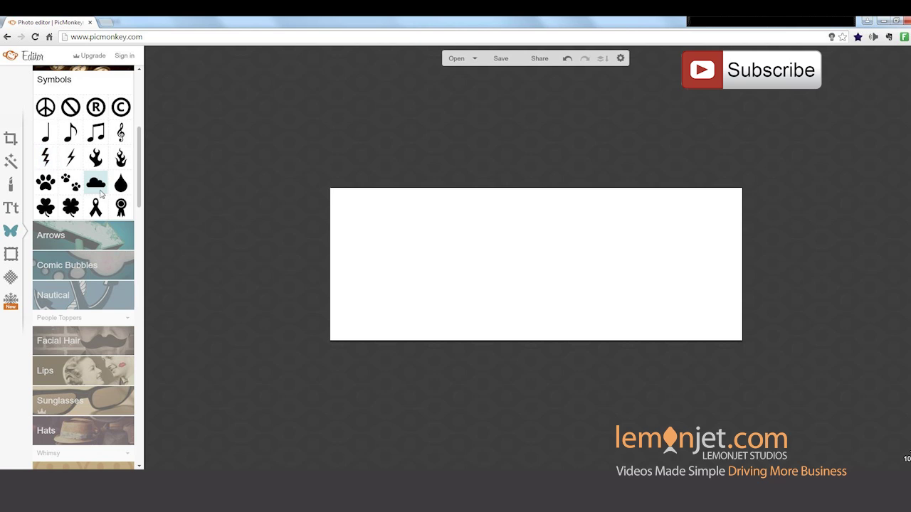
click(106, 242)
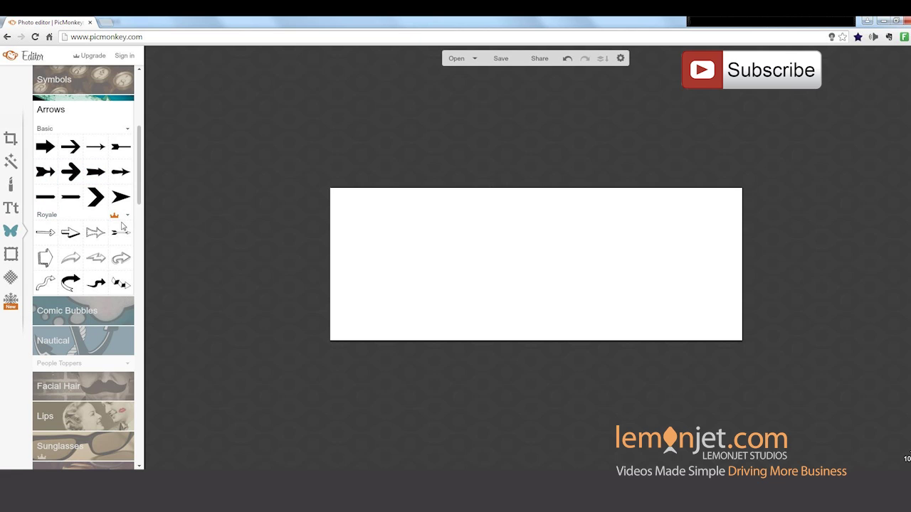
click(82, 328)
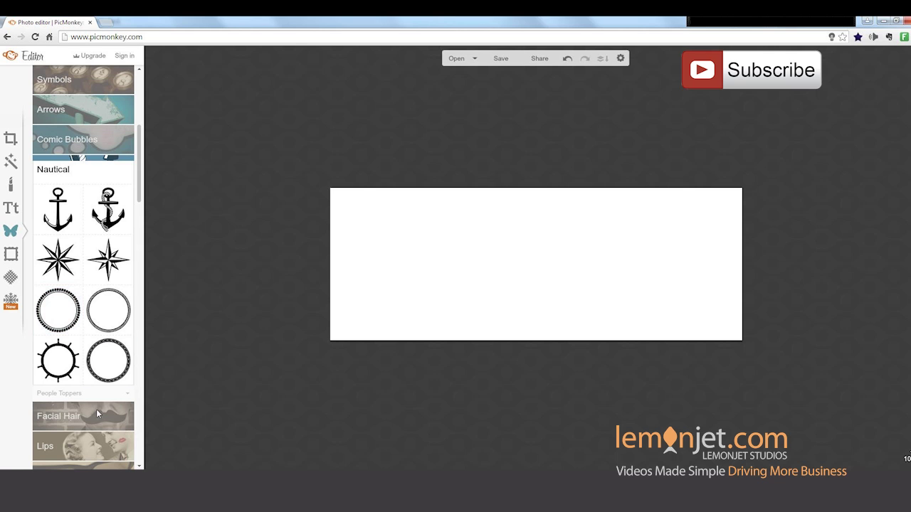
drag(139, 196, 139, 249)
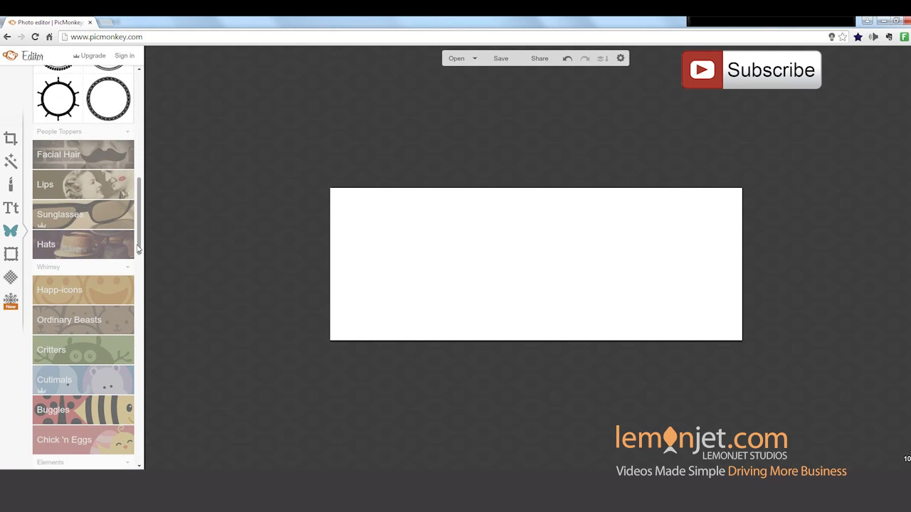
click(78, 155)
click(76, 175)
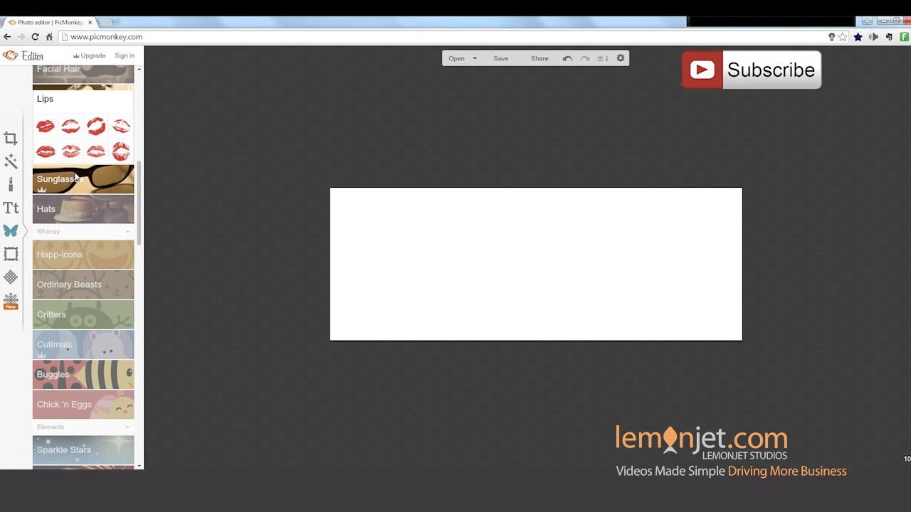
click(75, 187)
click(78, 209)
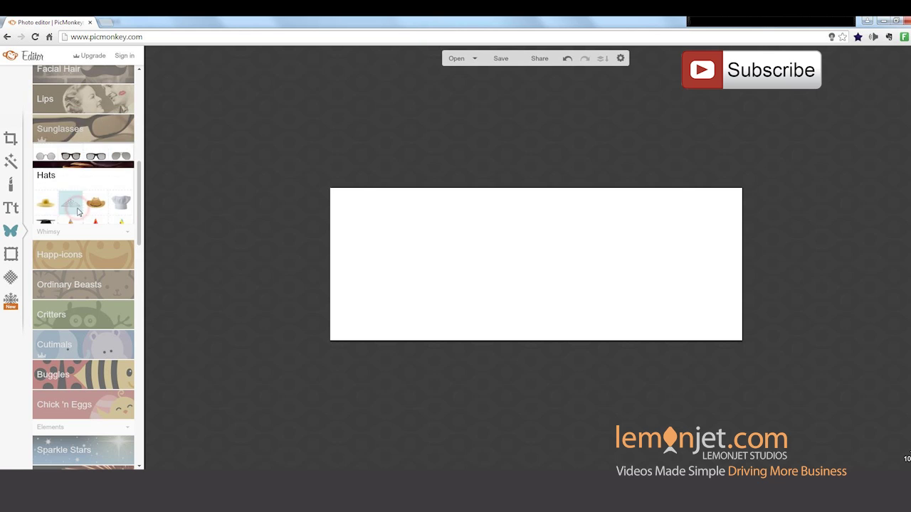
click(83, 252)
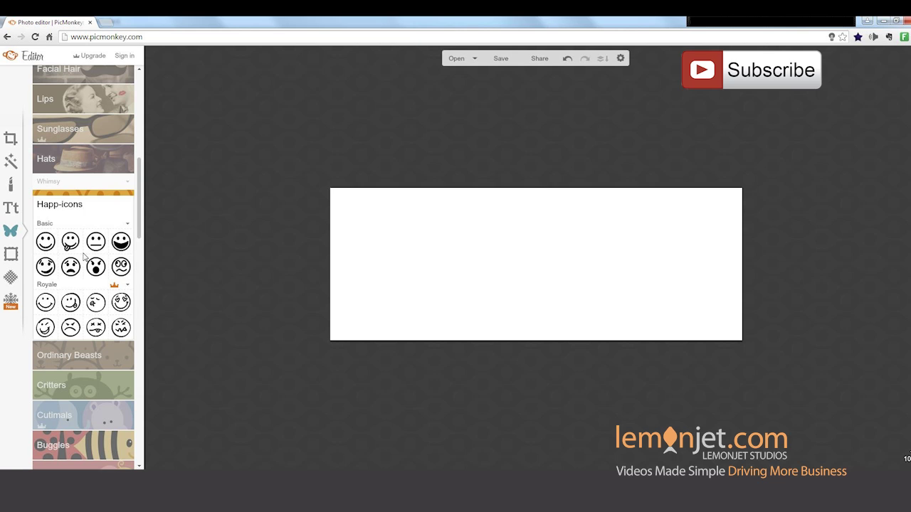
Add 105951808.jpg as your own overlay and enlarge it to fill the upper left half of the canvas
scroll(84, 257, up, 10)
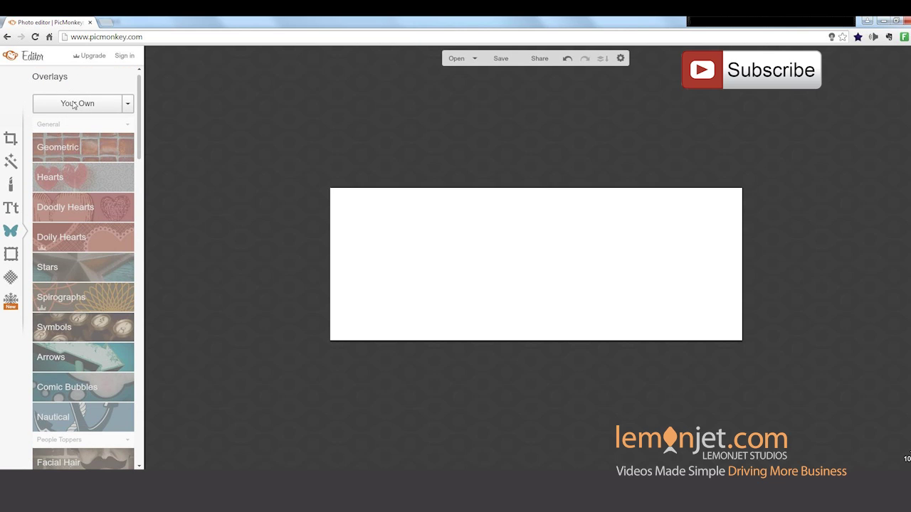
click(84, 105)
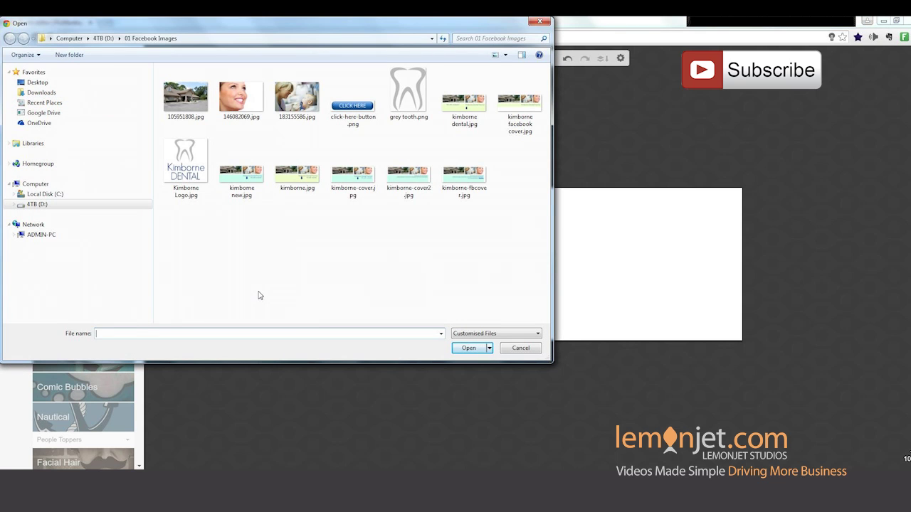
click(186, 100)
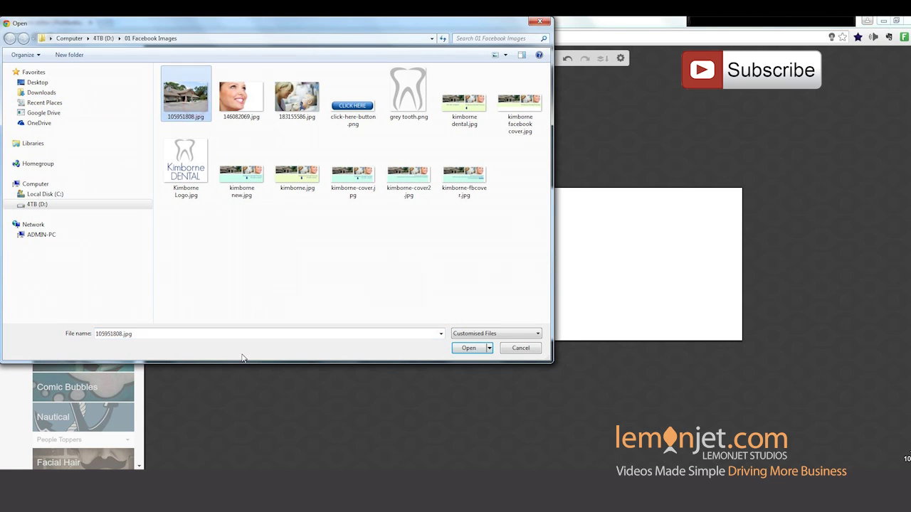
click(466, 347)
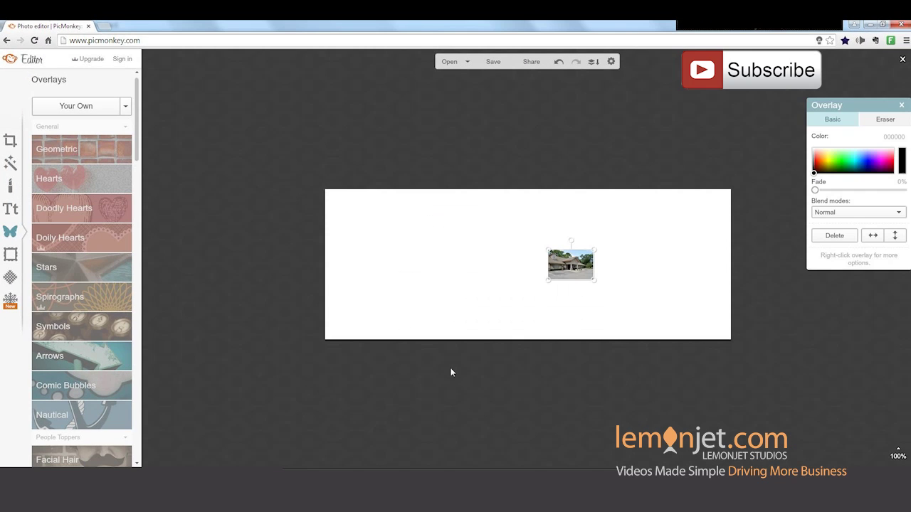
drag(568, 267, 539, 372)
drag(460, 305, 460, 272)
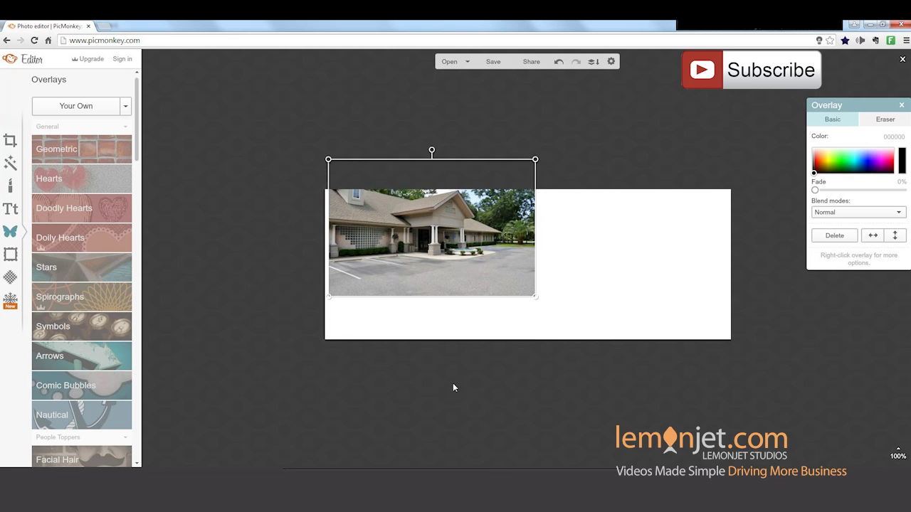
Add 183155586.jpg as an overlay, enlarge it and place it beside the building photo near the canvas's upper edge
click(76, 106)
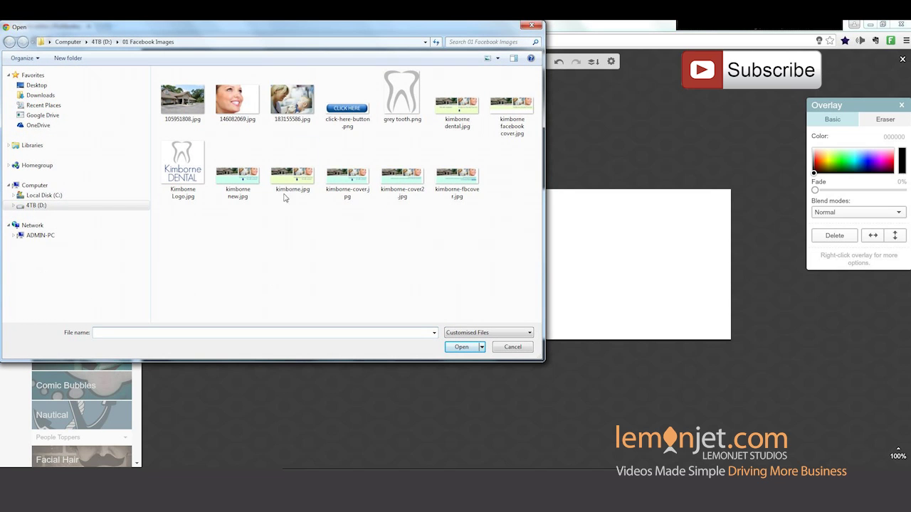
click(291, 110)
click(463, 348)
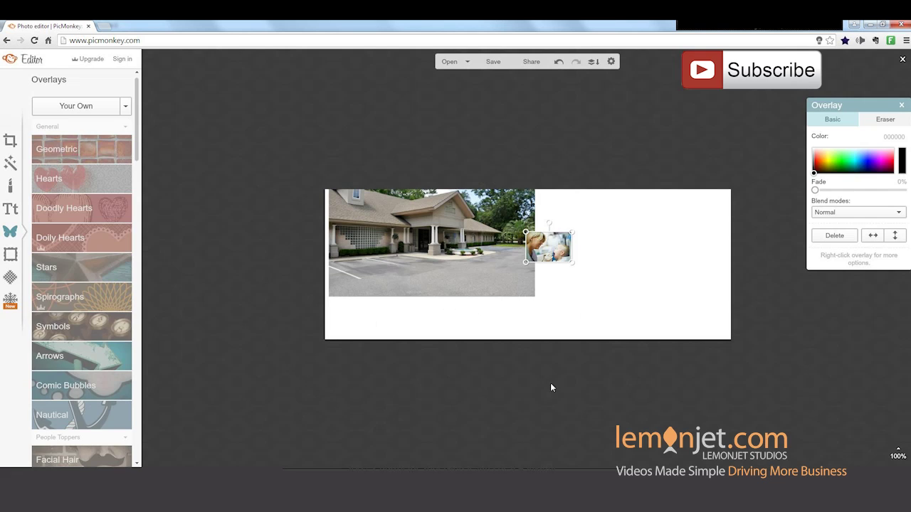
drag(573, 262, 626, 312)
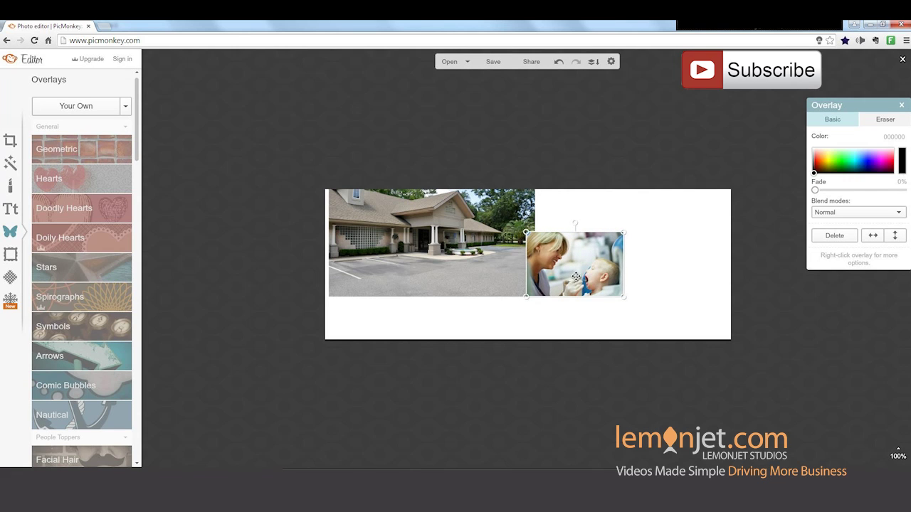
drag(562, 269, 575, 230)
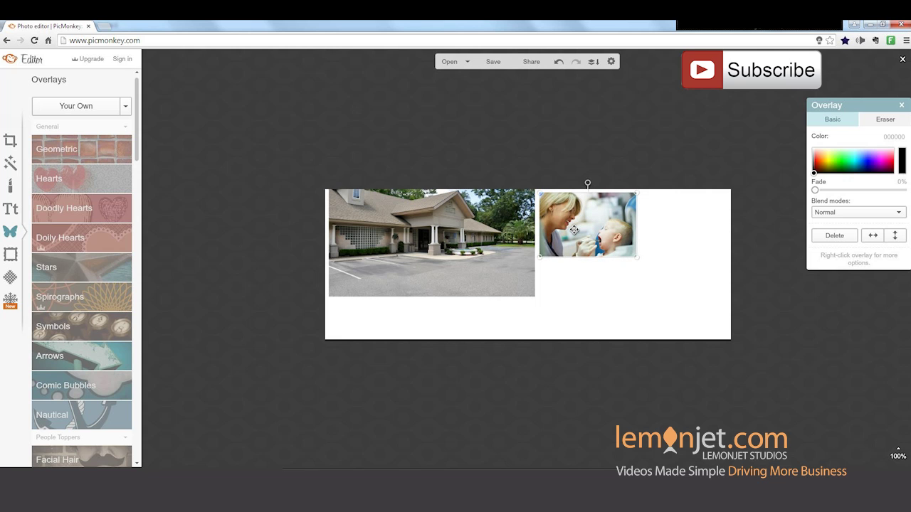
Add 146082069.jpg as an overlay, enlarge it and place it at the upper right of the canvas beside the dentist photo
click(71, 106)
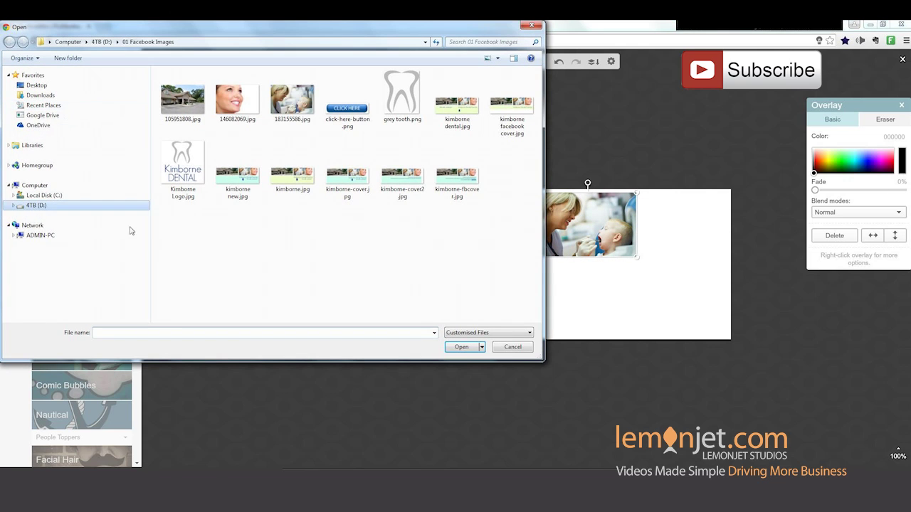
click(237, 100)
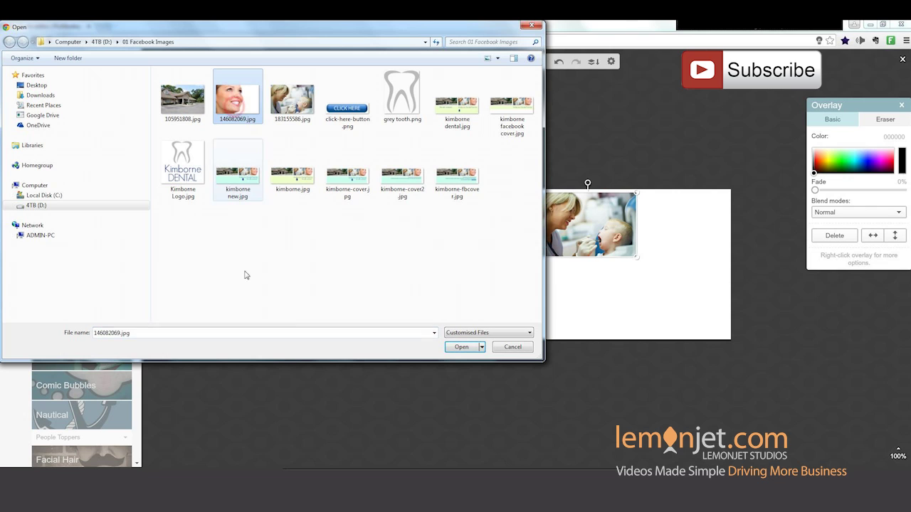
click(452, 349)
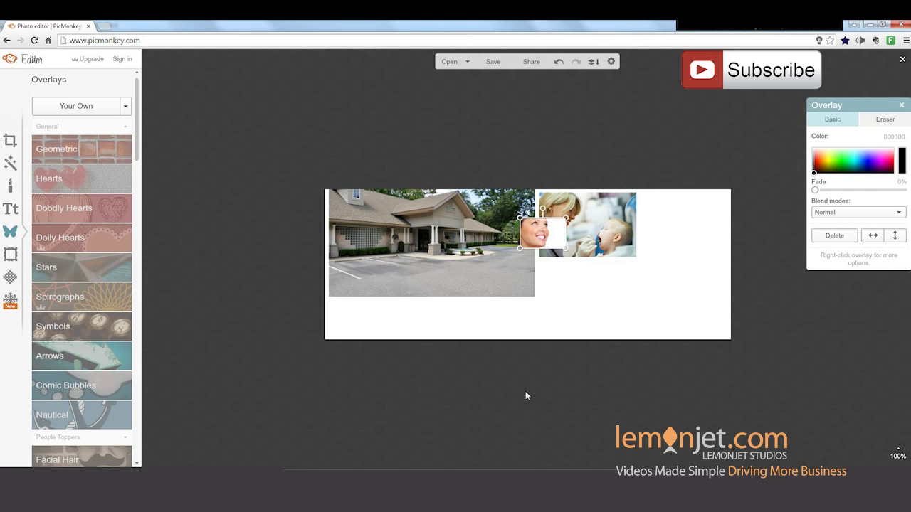
drag(533, 237, 636, 266)
mouse_move(738, 189)
mouse_down()
mouse_move(768, 178)
mouse_move(750, 188)
mouse_up()
drag(660, 234, 673, 239)
Enlarge the dentist photo to match the smiling woman photo's height, align the two, and deselect the overlay
click(572, 242)
drag(648, 270, 647, 264)
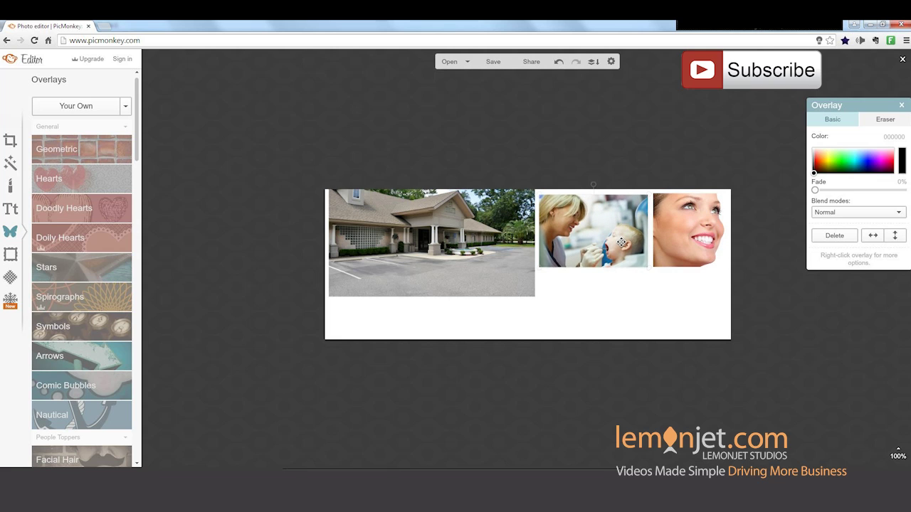
click(267, 309)
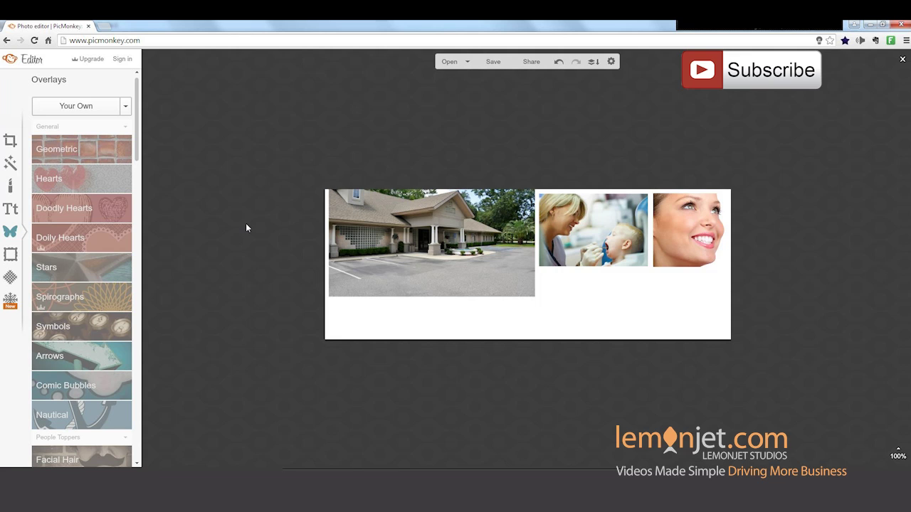
Add a geometric rectangle overlay and stretch it across the canvas's full width, covering the area from the building photo's lower edge down
click(62, 156)
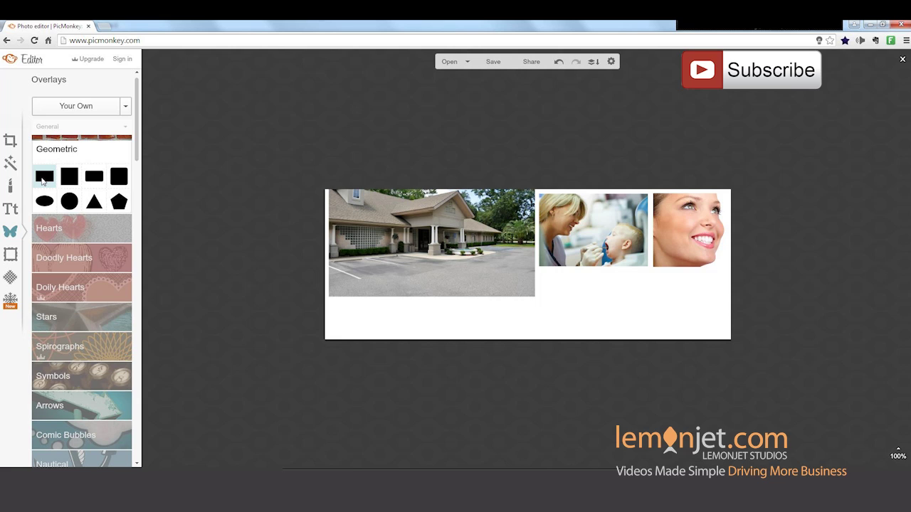
click(43, 182)
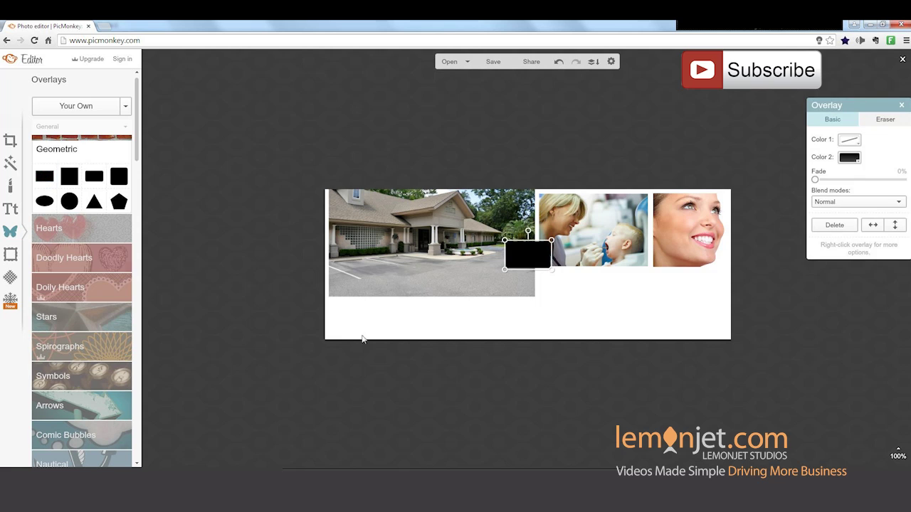
drag(531, 254, 741, 332)
drag(322, 287, 312, 288)
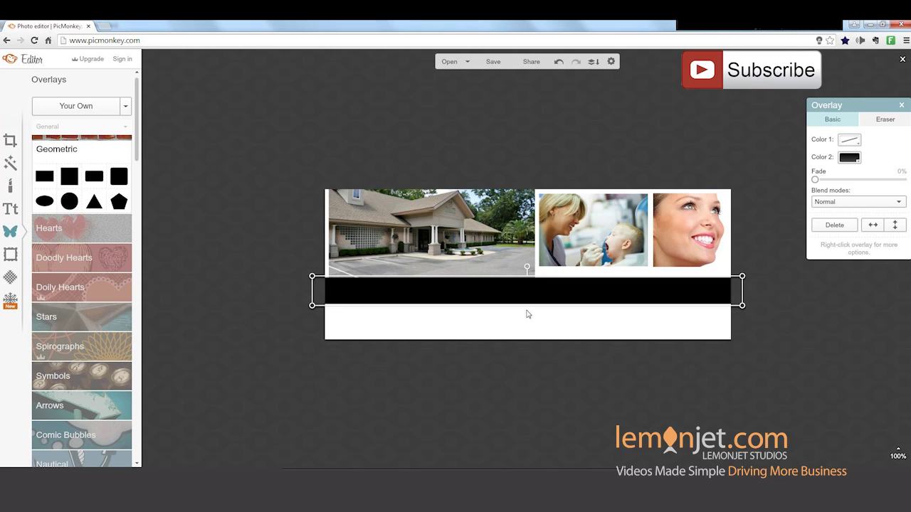
drag(528, 307, 517, 344)
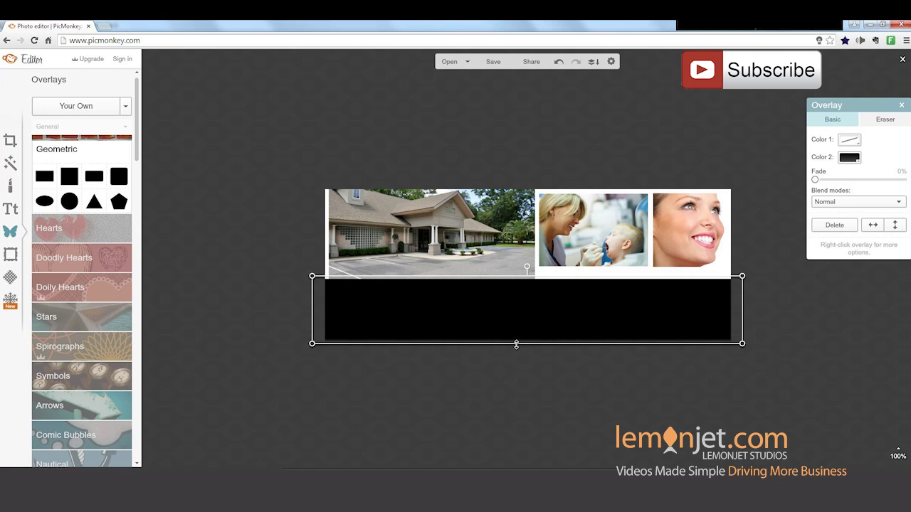
Set the lower rectangle's Color 2 to pale cyan, leave Color 1 transparent, and deselect the overlay
click(853, 158)
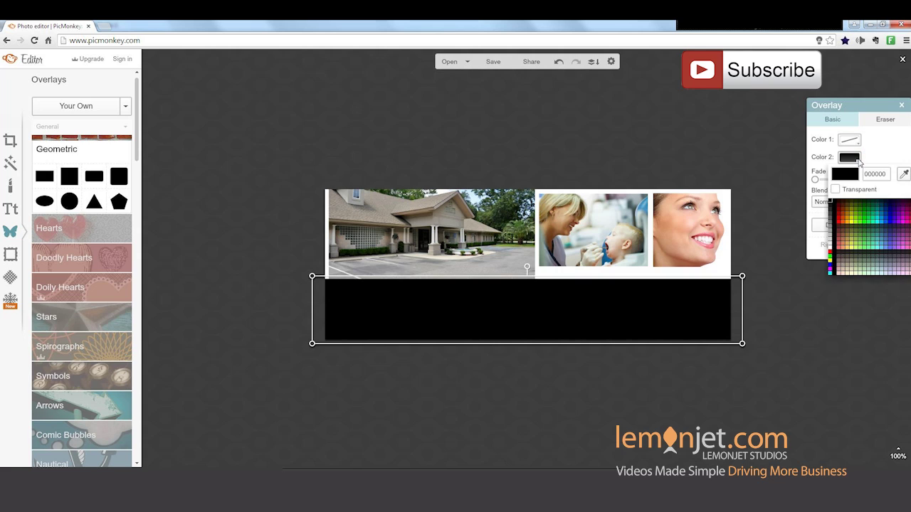
click(876, 278)
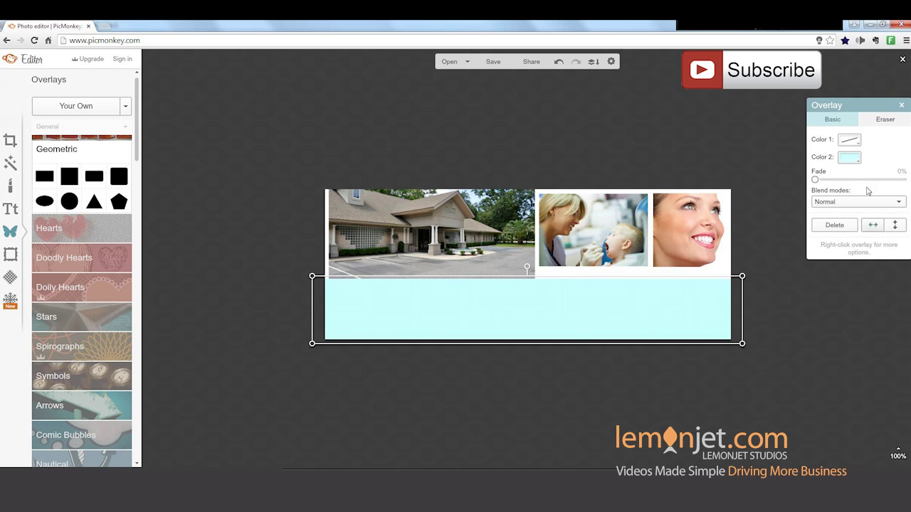
click(848, 140)
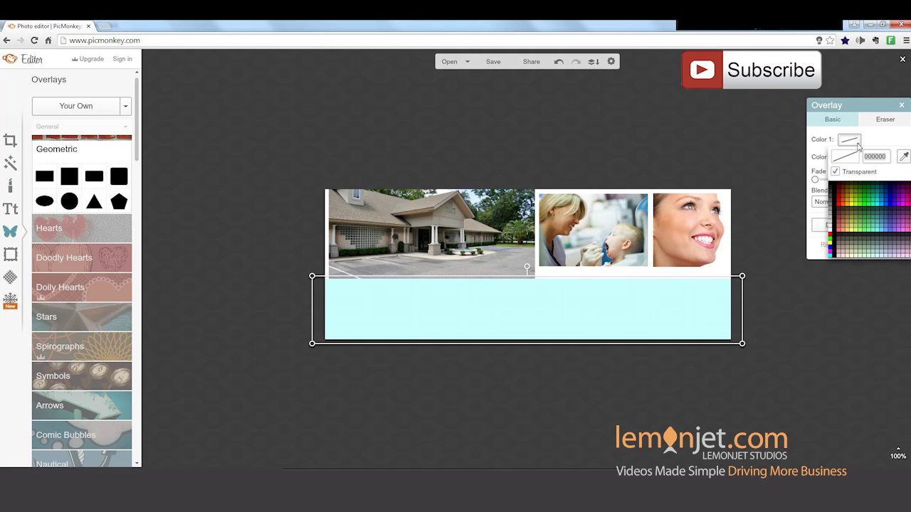
click(768, 148)
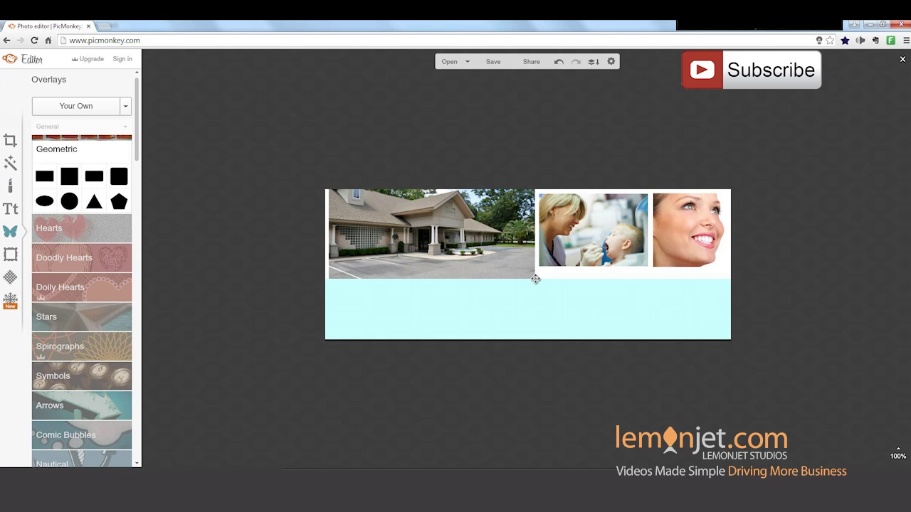
Add a rectangle along the canvas's upper edge, stretch it over the top of the building photo, and color it white
click(45, 178)
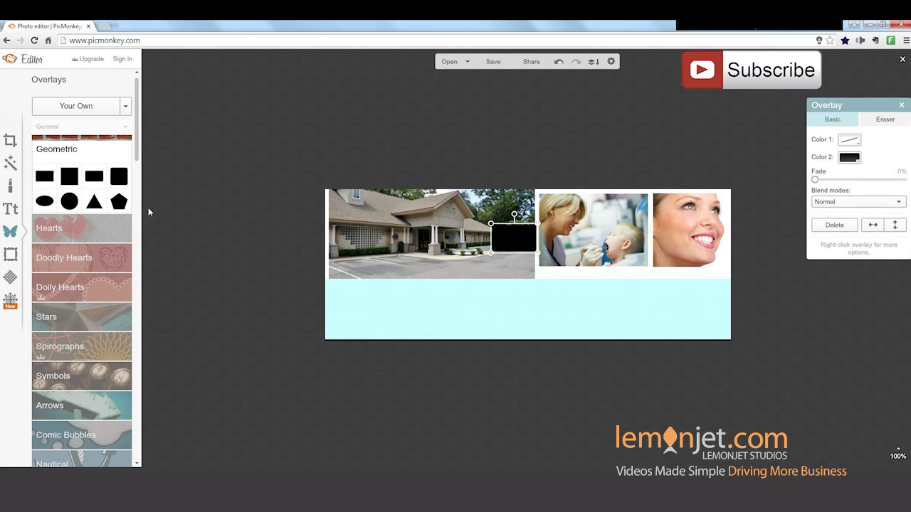
drag(511, 236, 516, 178)
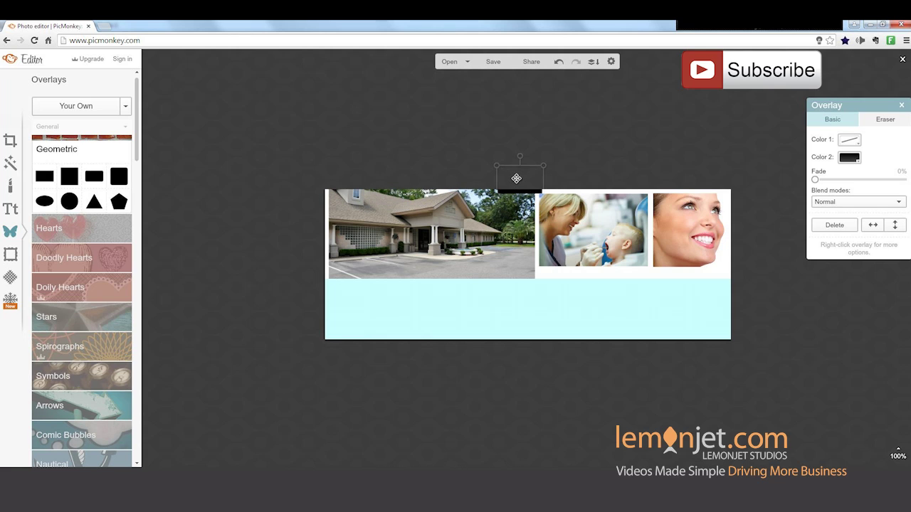
drag(496, 178, 307, 176)
click(857, 162)
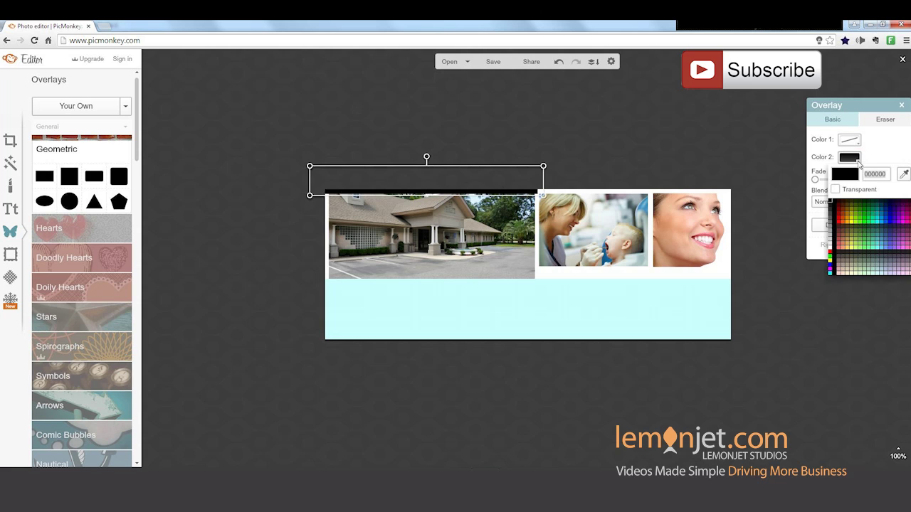
click(854, 190)
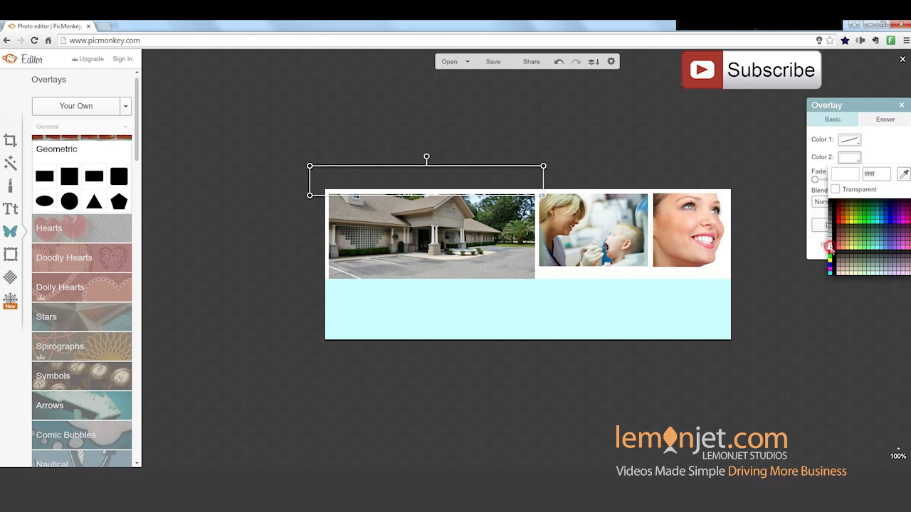
click(353, 324)
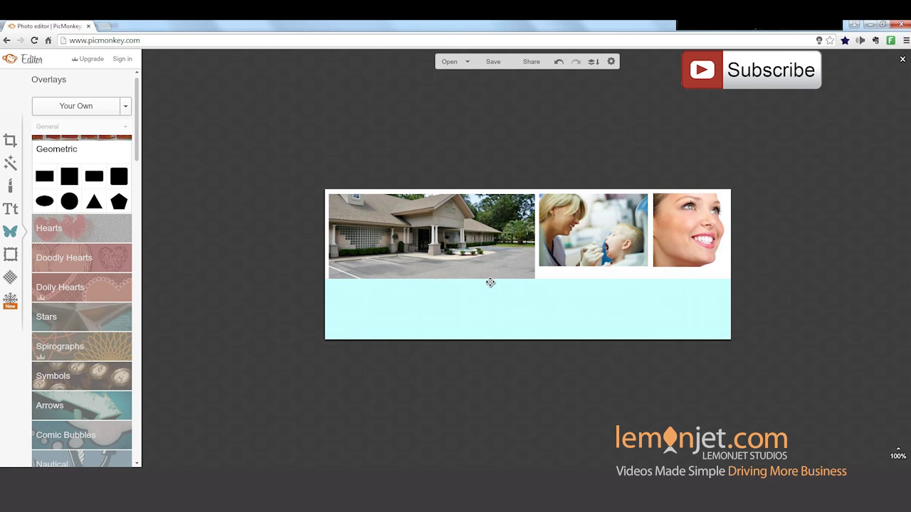
Add a thin rectangle over the building photo's lower edge to match the other photos' height, color it white, and deselect it
click(44, 175)
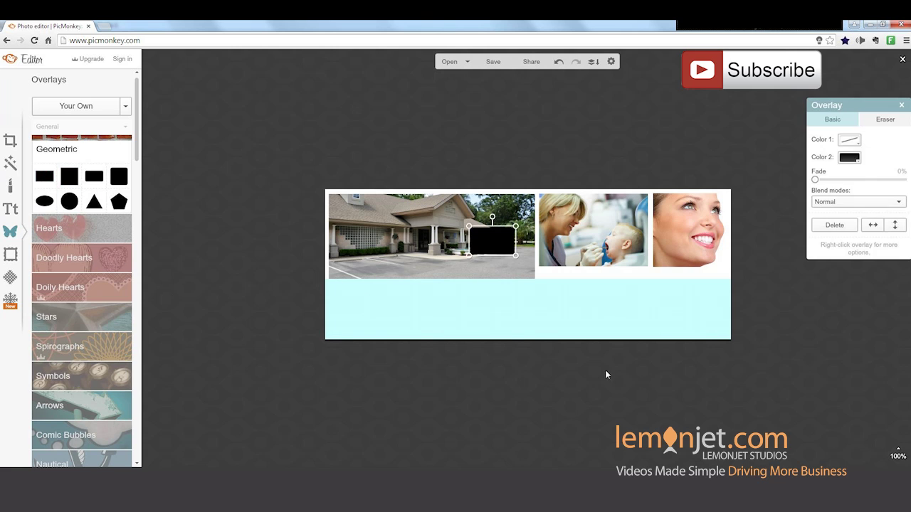
drag(492, 228, 295, 284)
drag(455, 286, 456, 281)
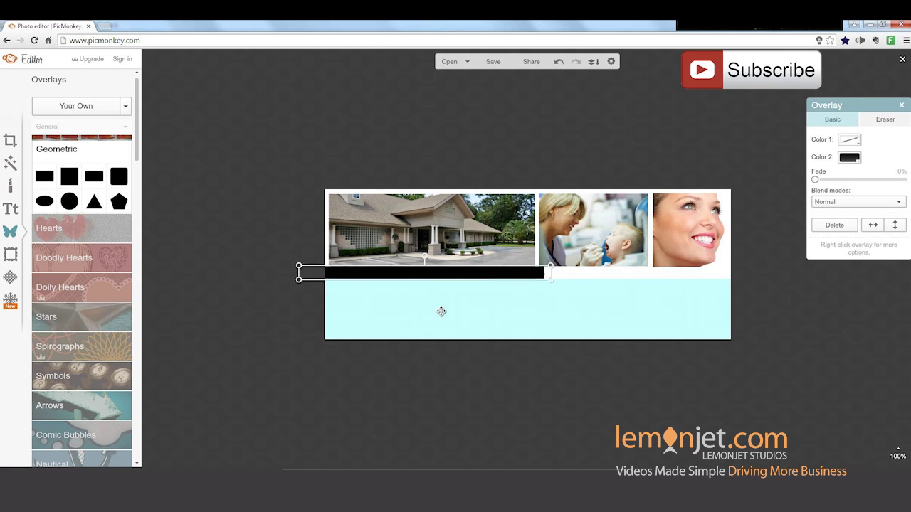
click(849, 157)
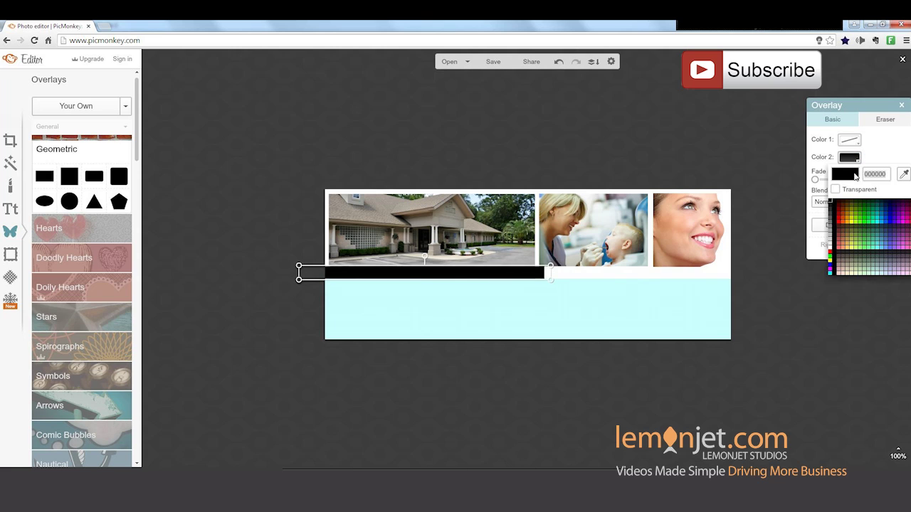
click(831, 249)
click(576, 361)
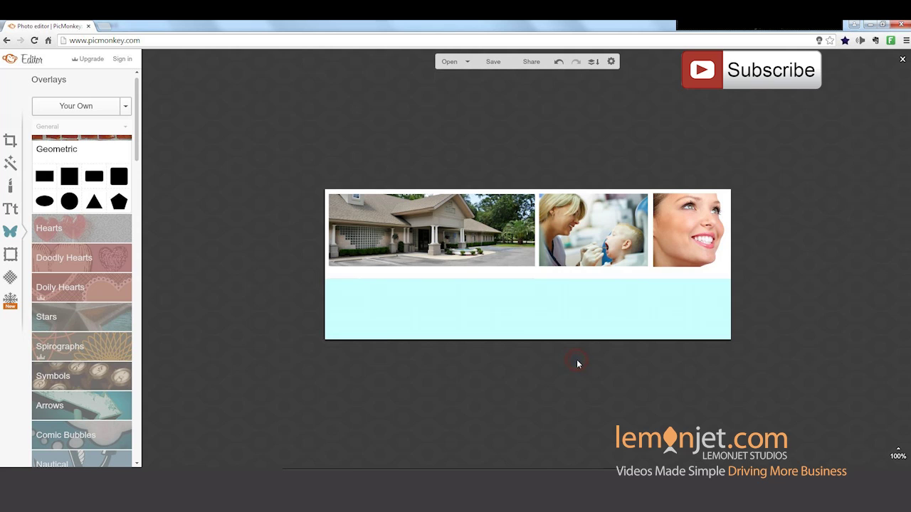
click(524, 271)
drag(446, 280, 446, 282)
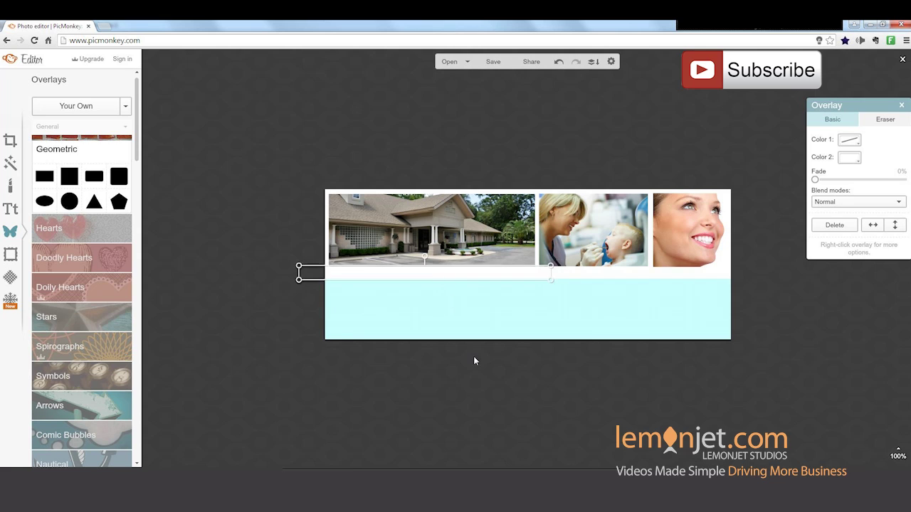
click(475, 362)
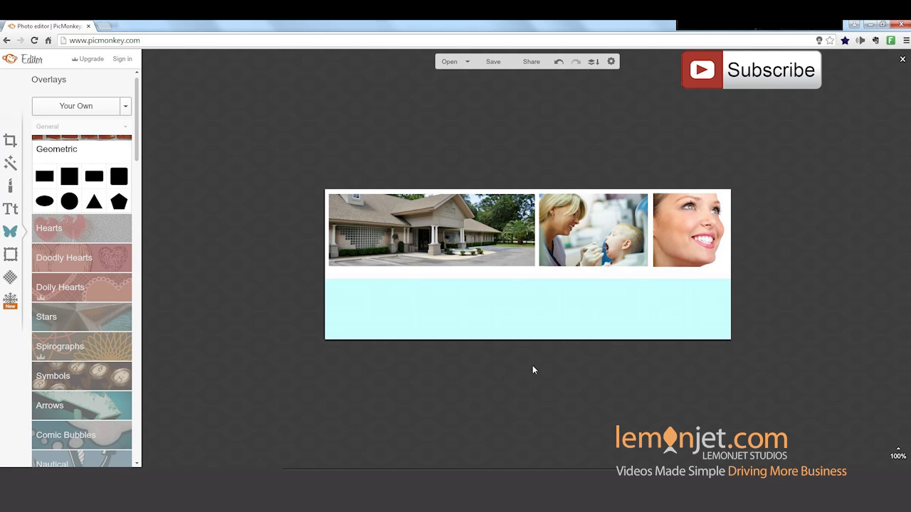
Extend the pale cyan band upward to just below the photos and deselect it
click(556, 324)
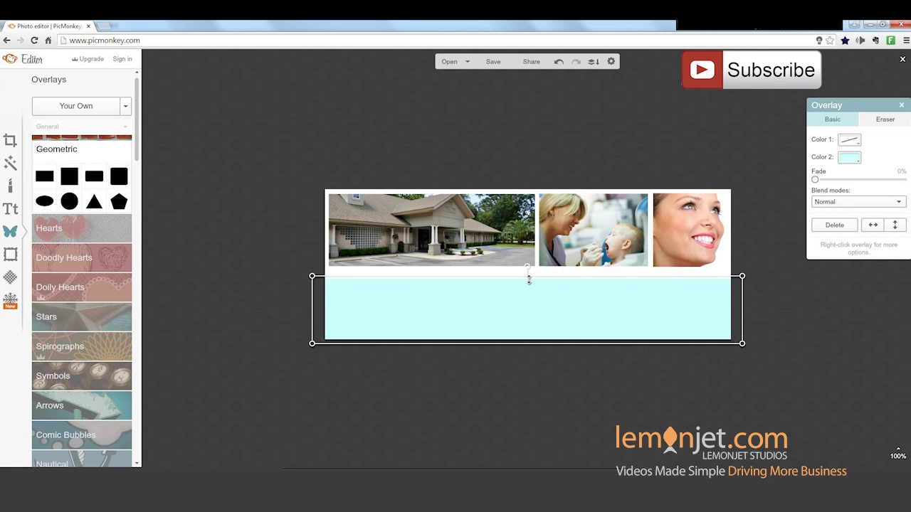
drag(528, 276, 529, 269)
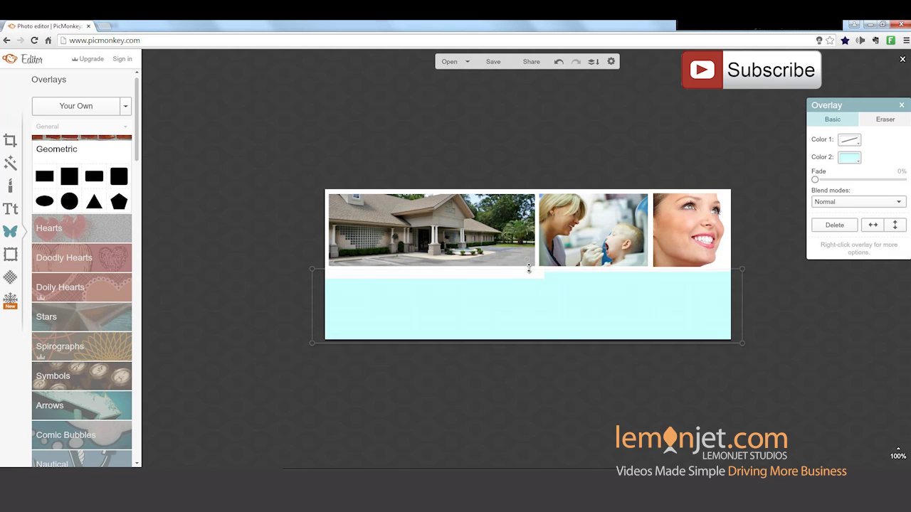
click(308, 254)
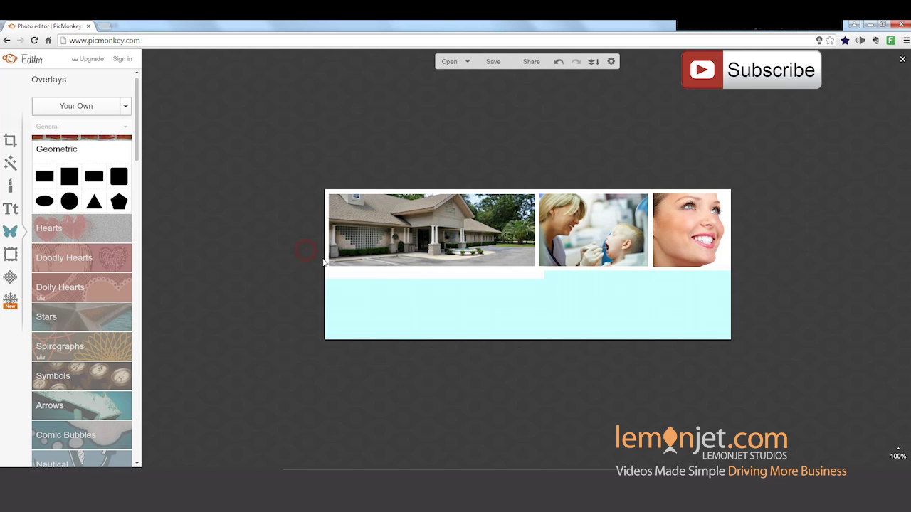
Reduce the height of the white strip under the building photo so it stops at the cyan band's upper edge
click(397, 275)
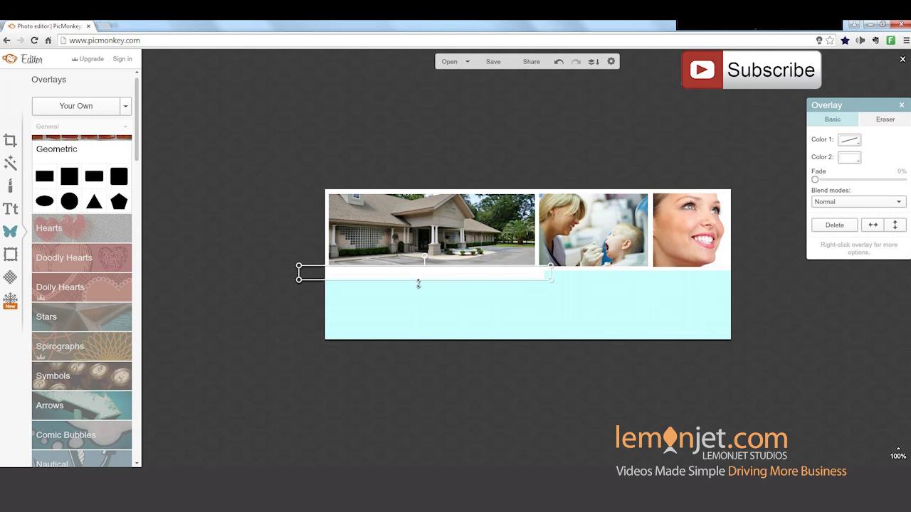
drag(436, 283, 435, 273)
click(251, 306)
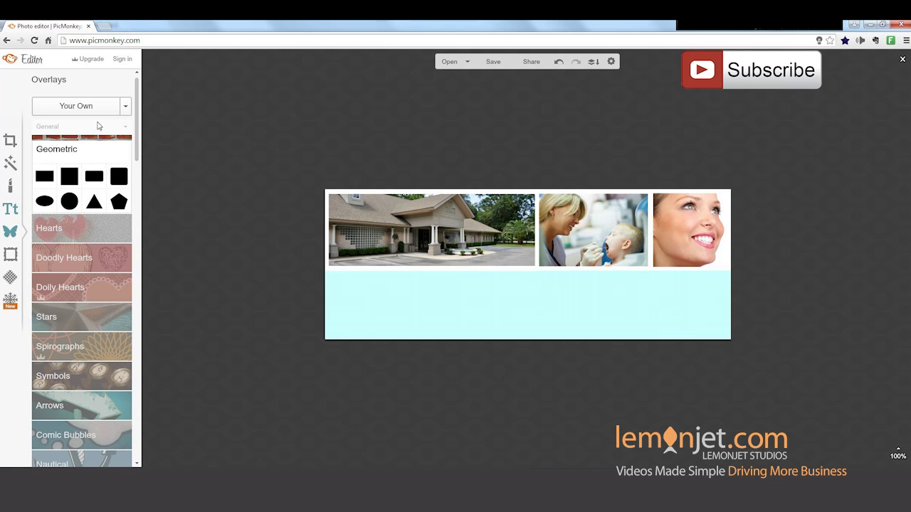
Add a text box reading "Kimborne Dental Practice" to the canvas
click(11, 211)
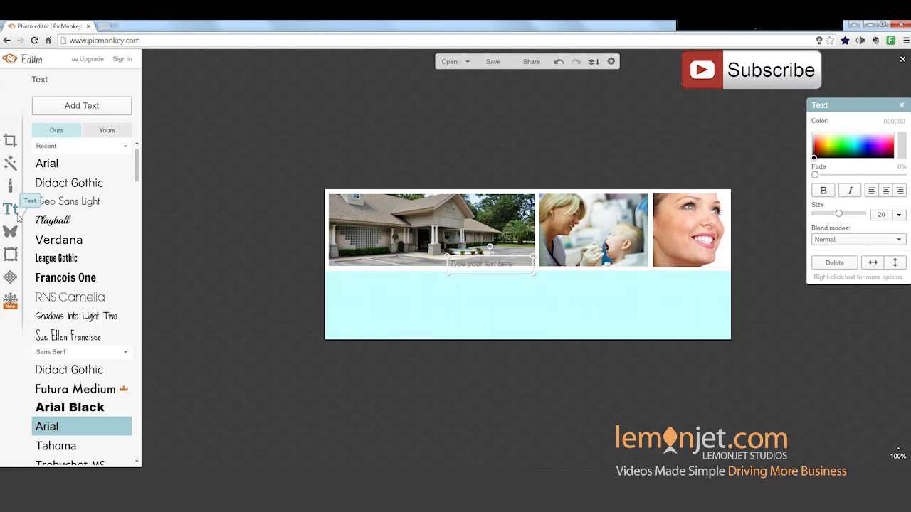
click(491, 264)
text(K)
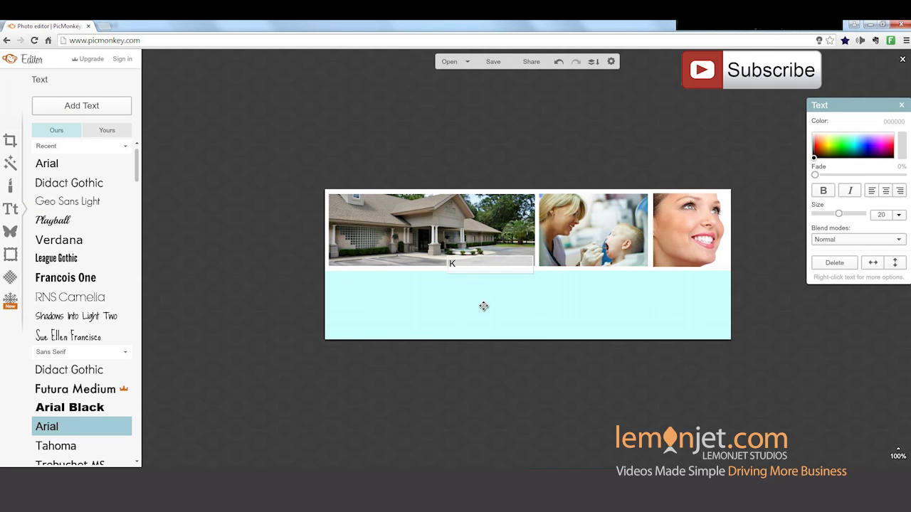
text(imborne De)
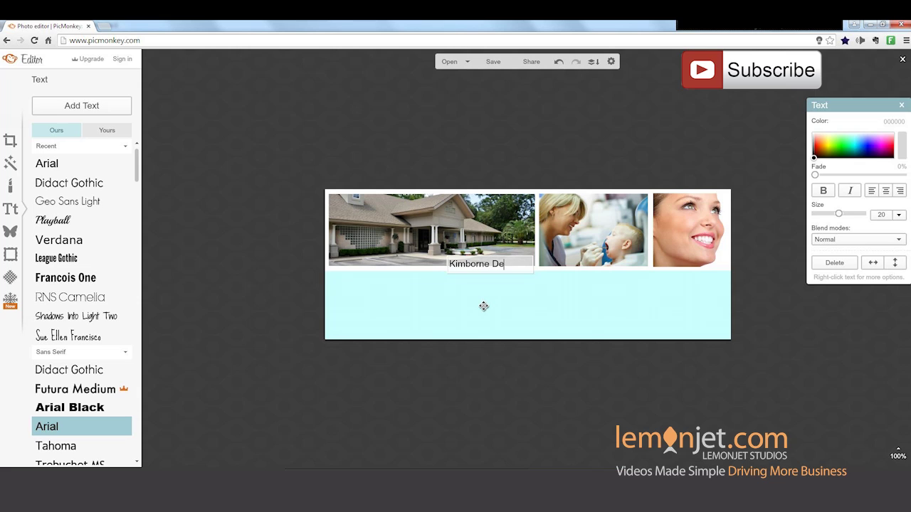
text(ntal Practice)
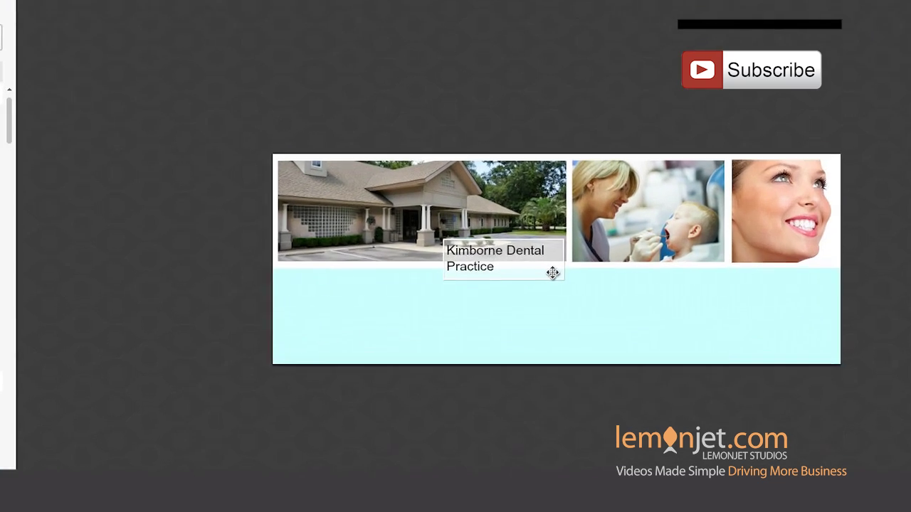
Widen the practice name's text box to fit one line and move it onto the cyan band below the dentist and smiling woman photos
click(523, 278)
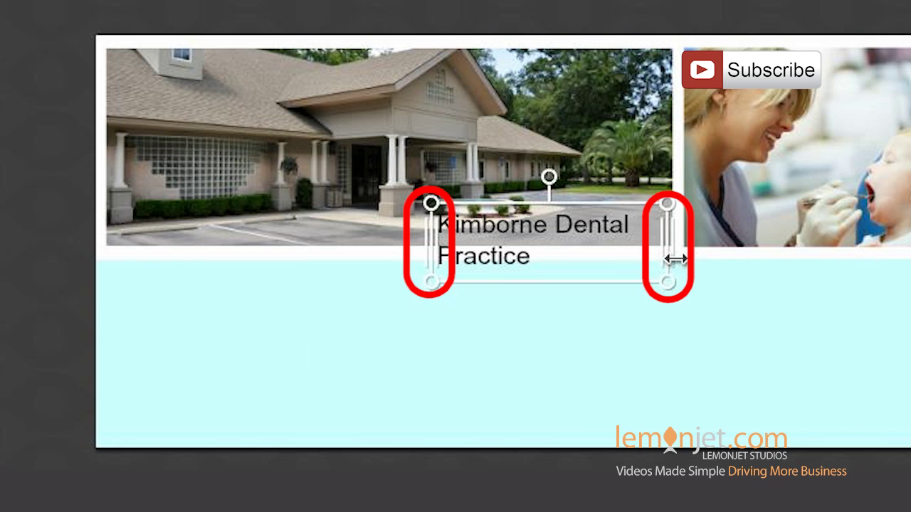
drag(674, 260, 802, 261)
drag(689, 265, 669, 281)
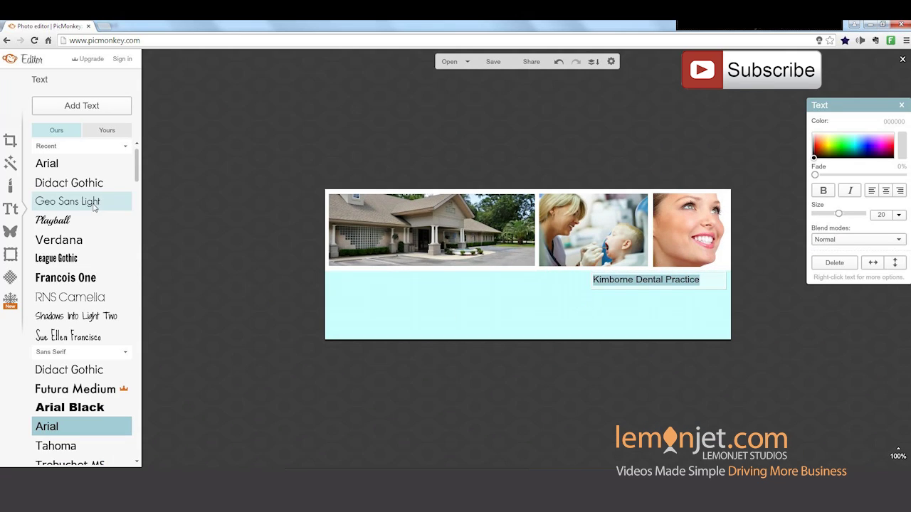
Format the practice name in Geo Sans Light at size 25 and color it dark blue
click(94, 204)
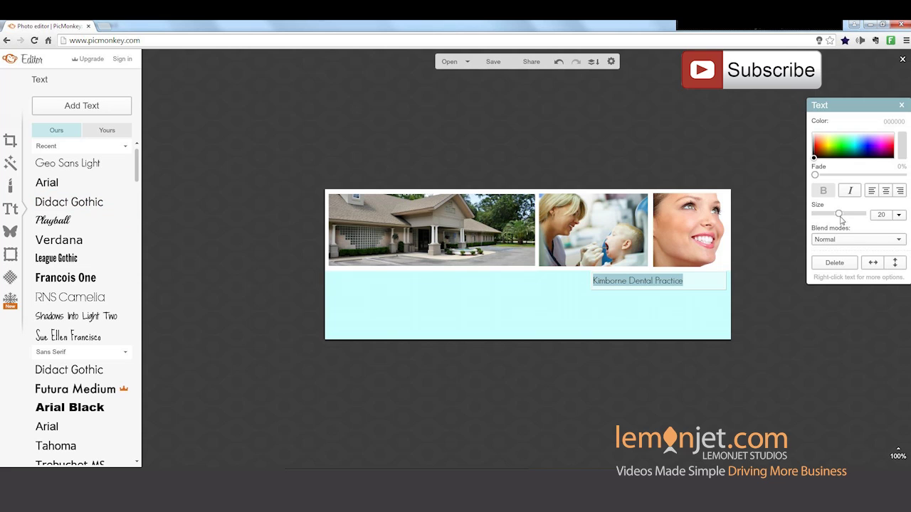
drag(840, 216, 844, 219)
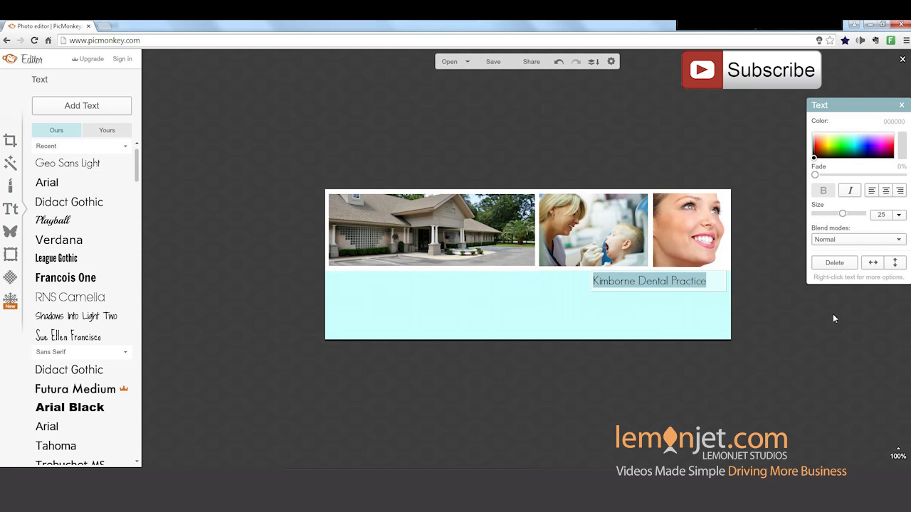
click(228, 206)
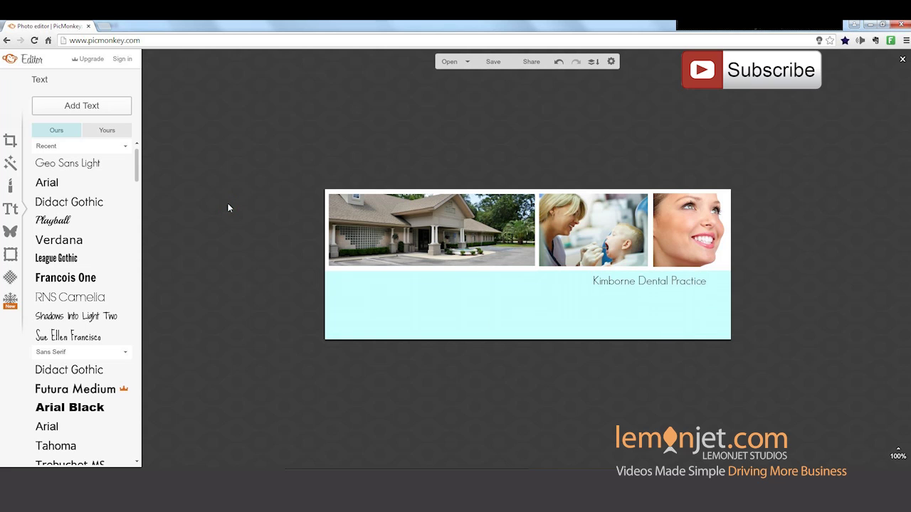
click(676, 280)
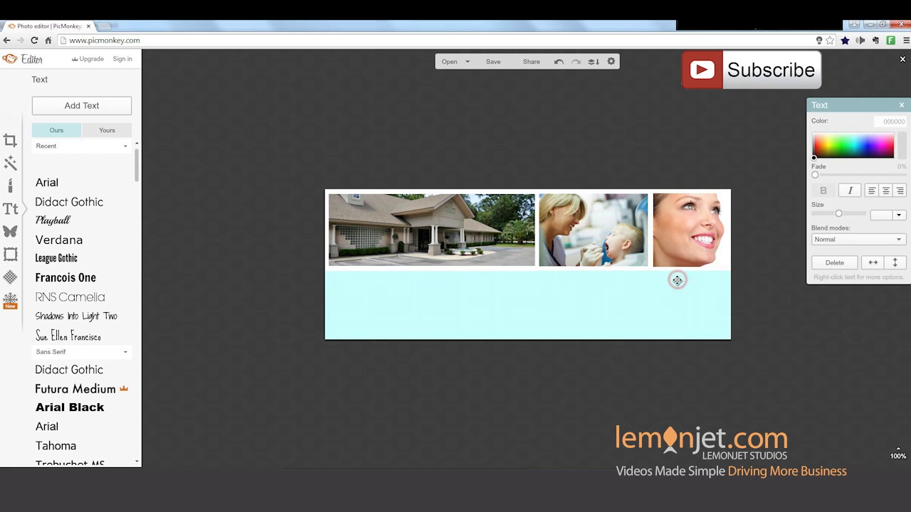
drag(815, 160, 867, 153)
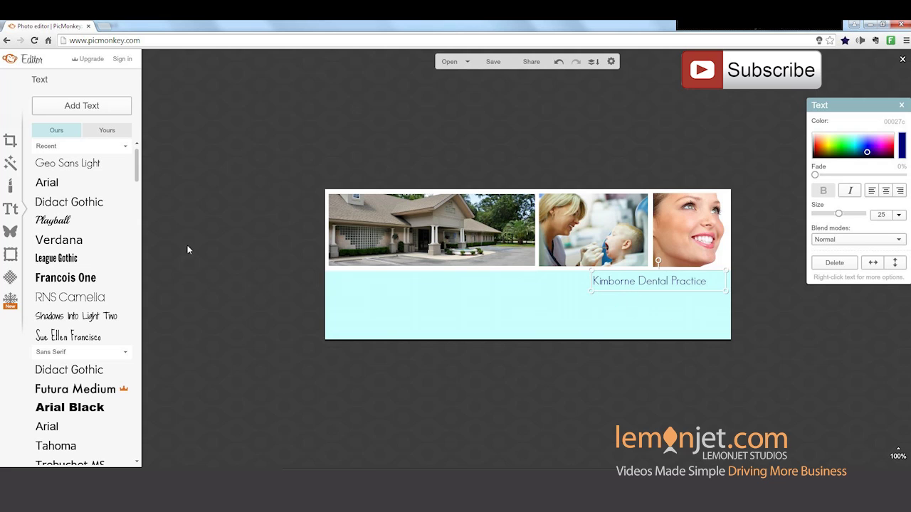
Add a text box on the cyan band reading "Complete Family Dentistry, Cosmetic Dentistry, Dental Implants, Tooth Whitening, Invisible Retainers."
click(70, 107)
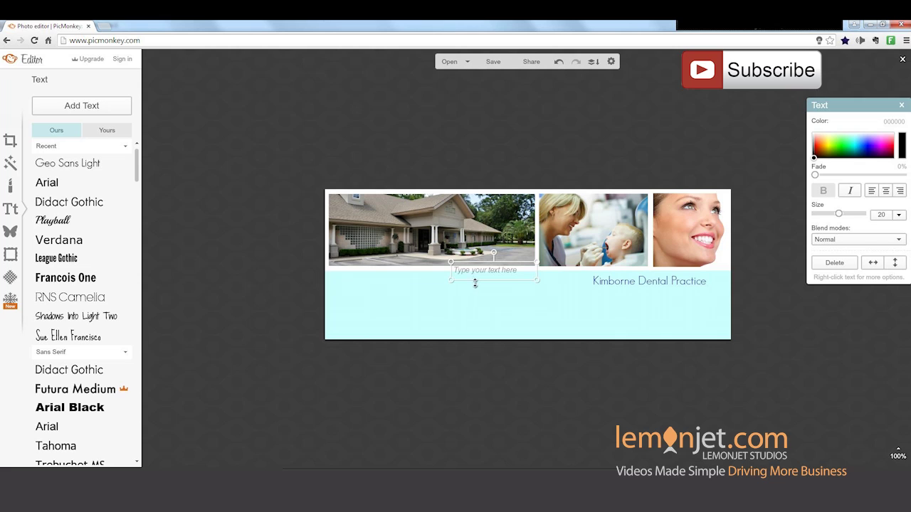
drag(475, 283, 448, 293)
text(Co)
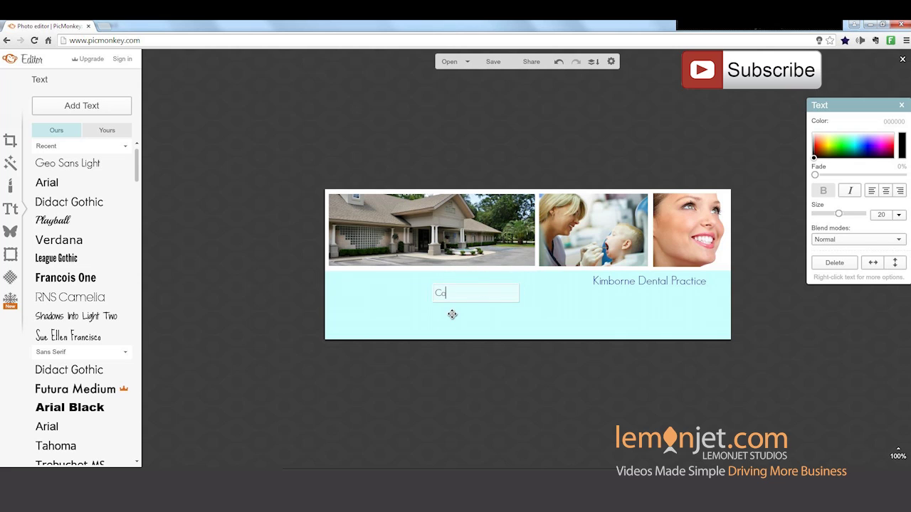
text(mplete Family Dentistry)
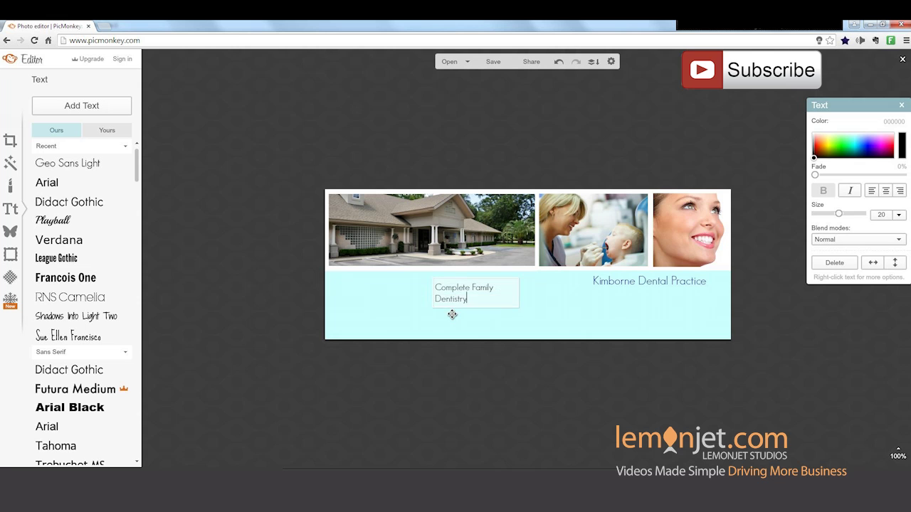
text(, Cosmetic Den)
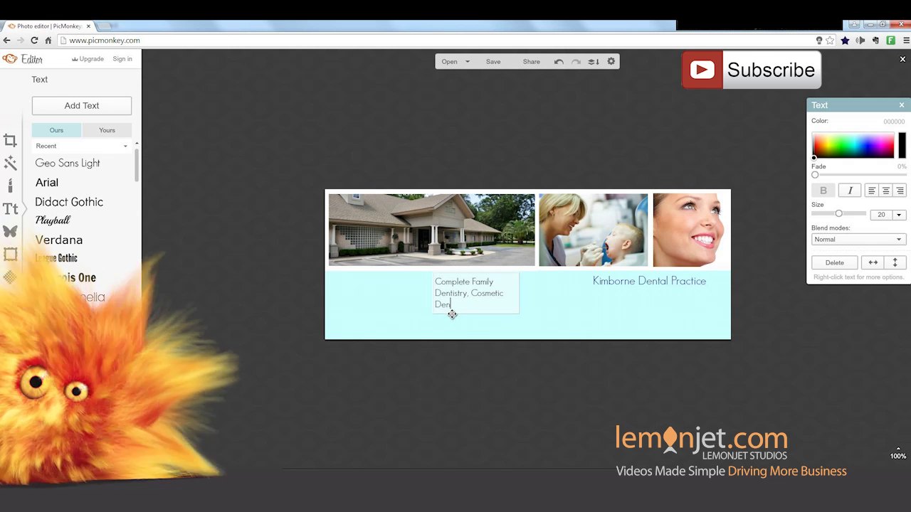
text(tistry, Dental Implants, To)
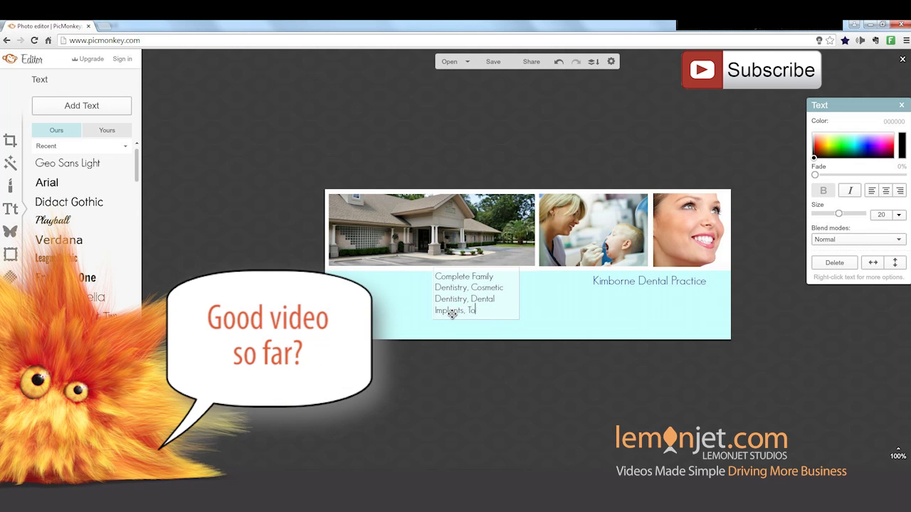
text(oth Whitening, Invisible)
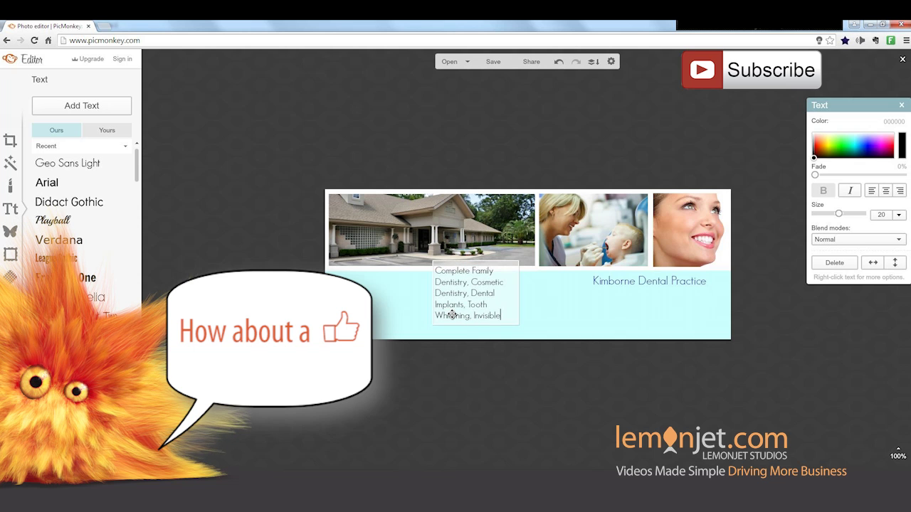
text( Retainers.)
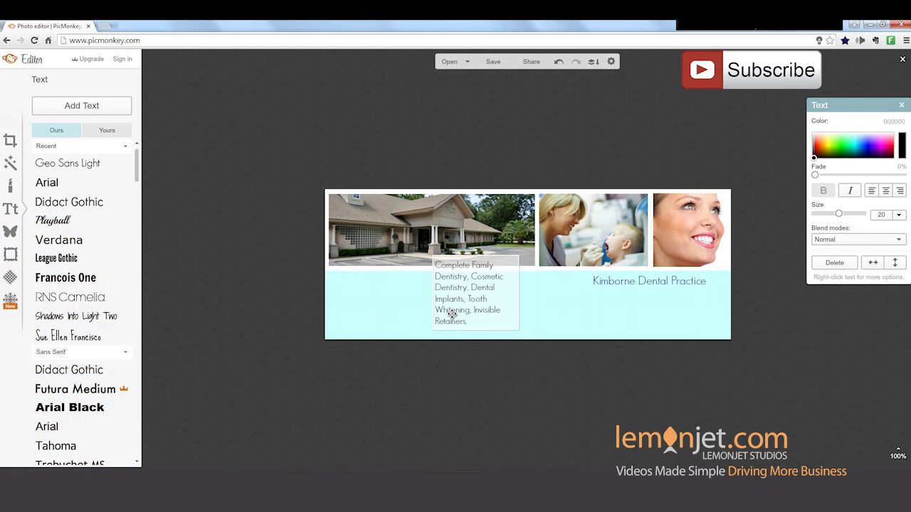
Set the services text to size 14 and make it italic
key(ctrl+a)
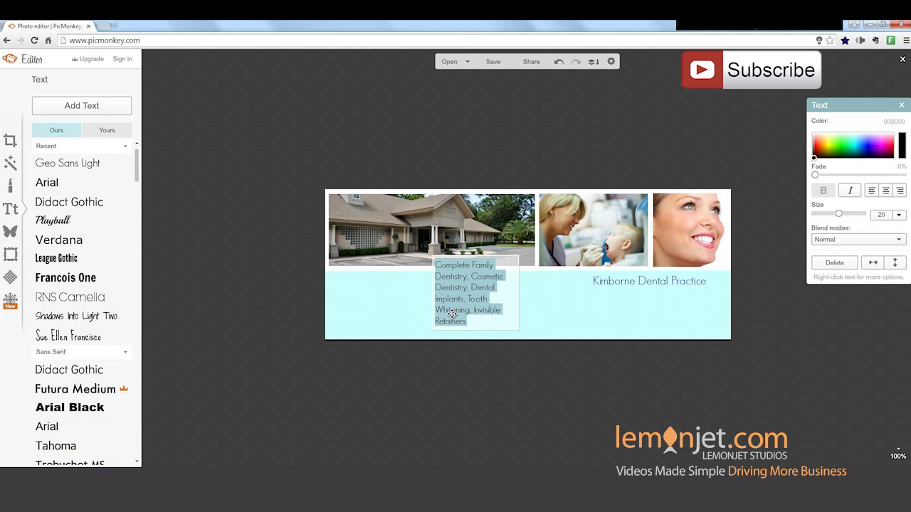
drag(838, 214, 833, 215)
click(849, 190)
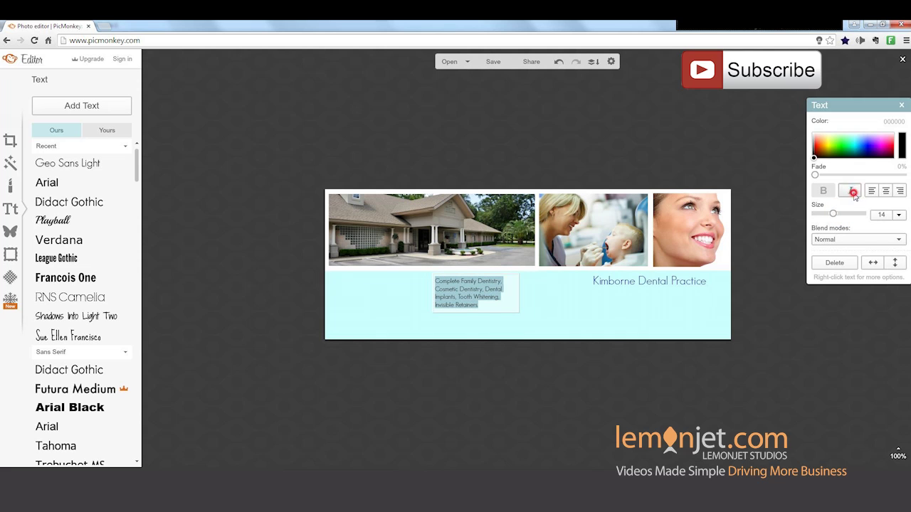
click(575, 363)
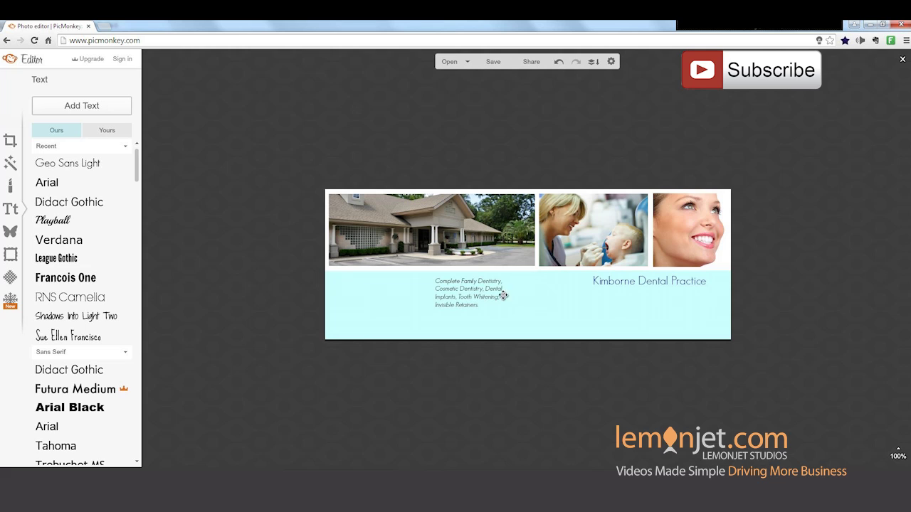
Send the pale cyan band one level backward in the layer order
click(507, 303)
click(441, 365)
click(453, 305)
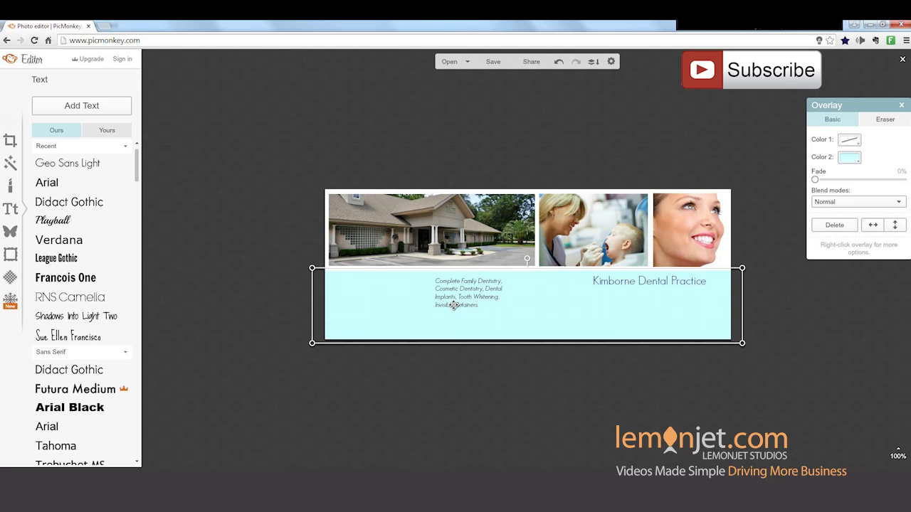
right_click(388, 312)
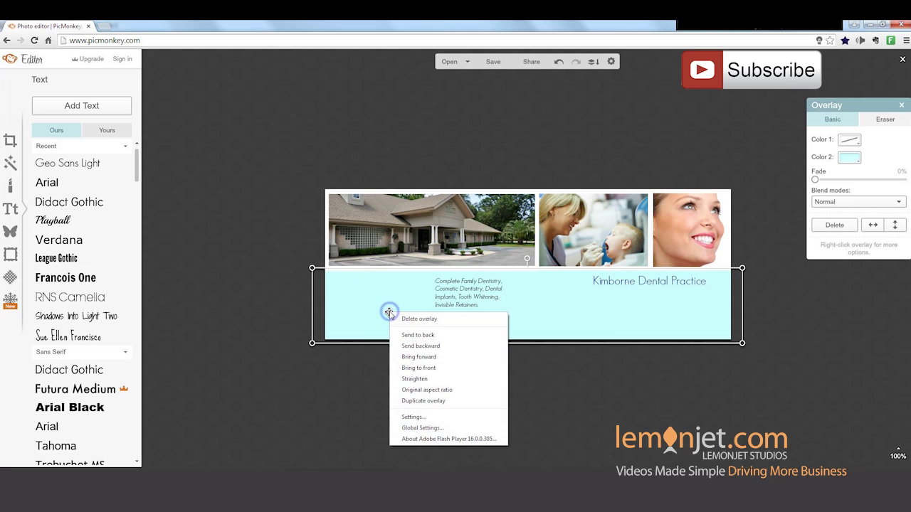
click(412, 346)
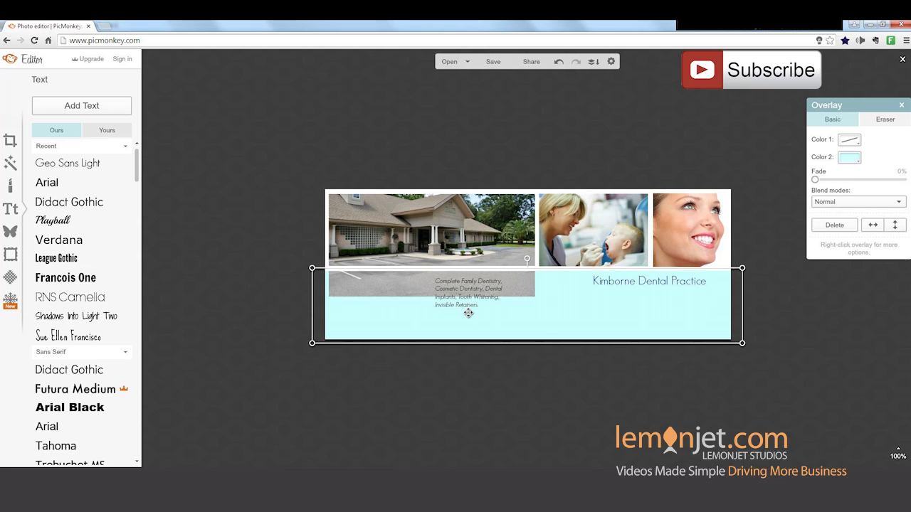
click(459, 360)
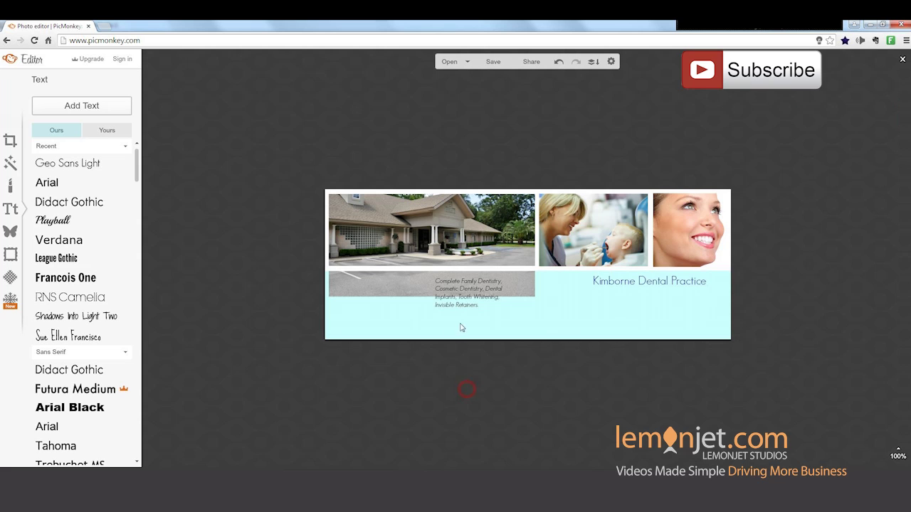
Color the services text dark blue and widen its text box so the list fits on one line
click(462, 305)
double_click(466, 303)
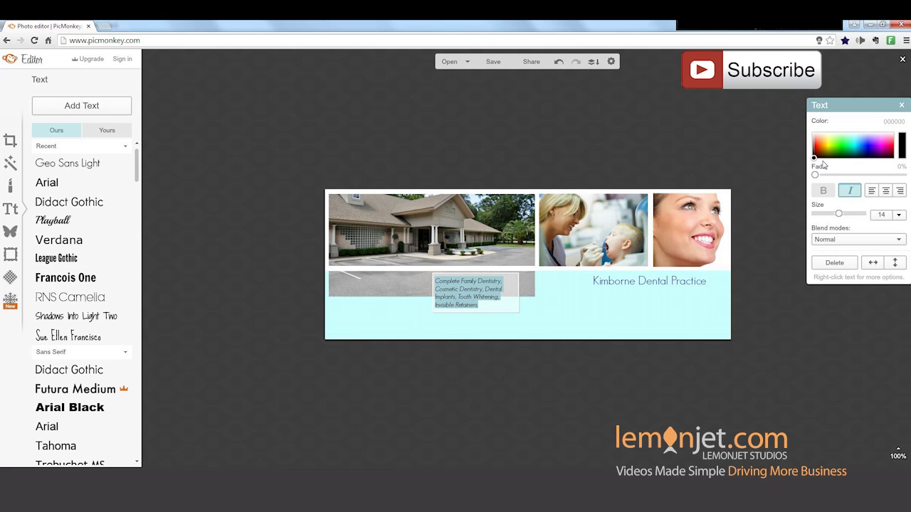
drag(815, 159, 868, 156)
click(517, 300)
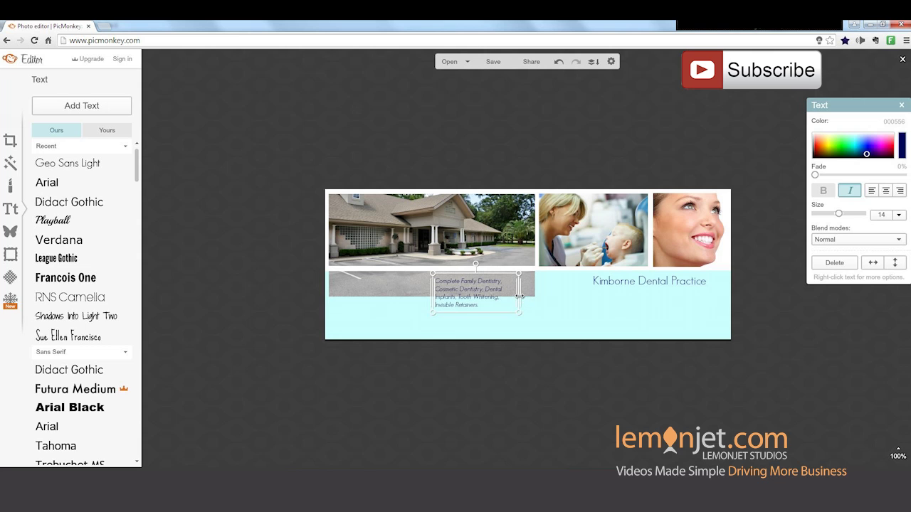
drag(517, 294, 702, 294)
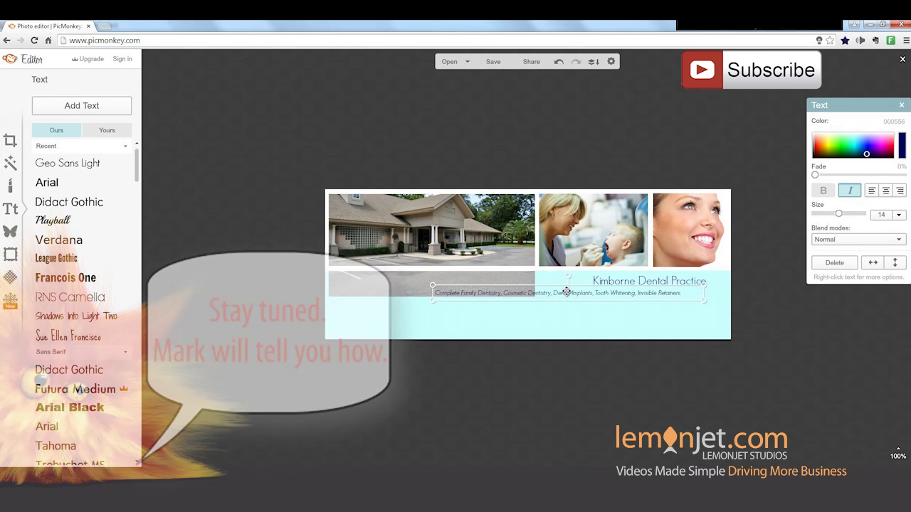
Set the services text to size 15 and shift it so its end lines up with the end of the practice name
double_click(567, 292)
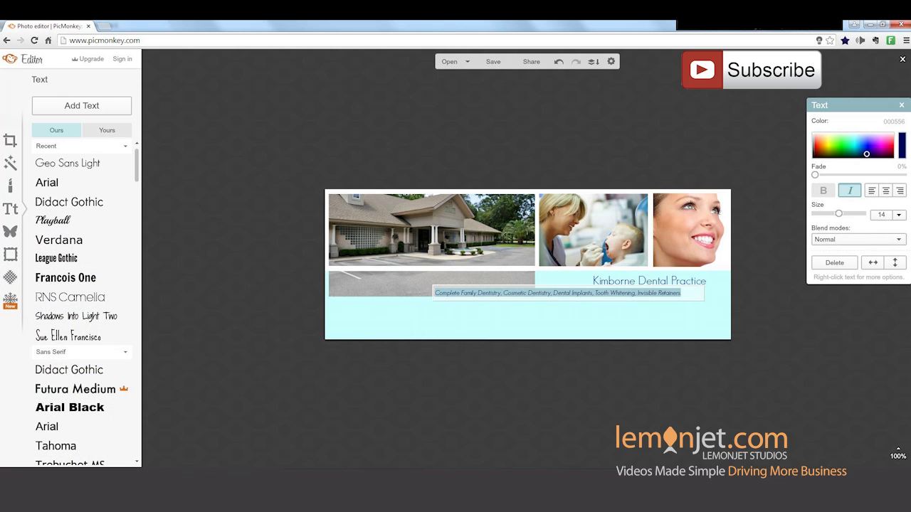
click(898, 215)
scroll(902, 228, down, 1)
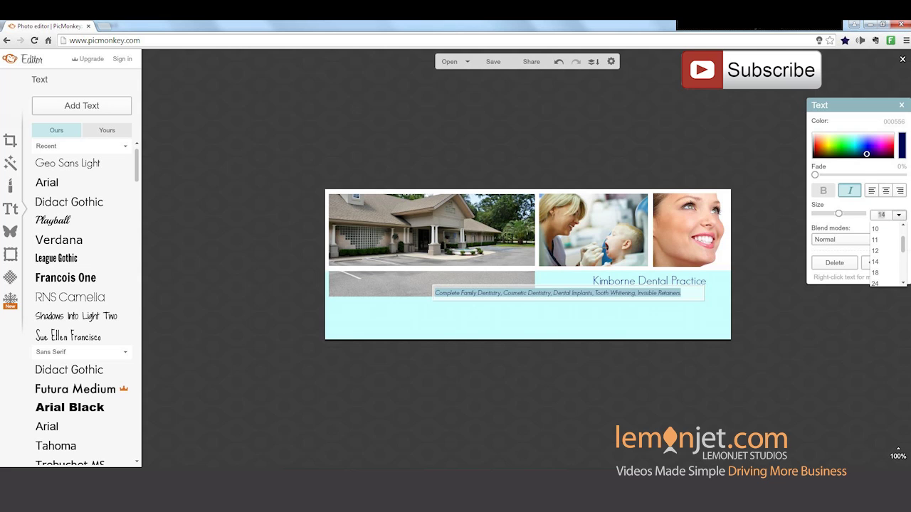
text(15)
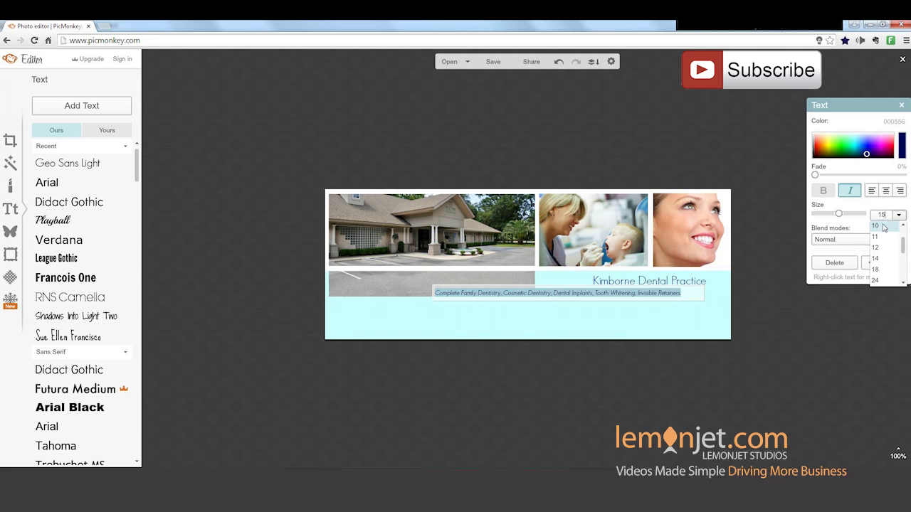
key(Return)
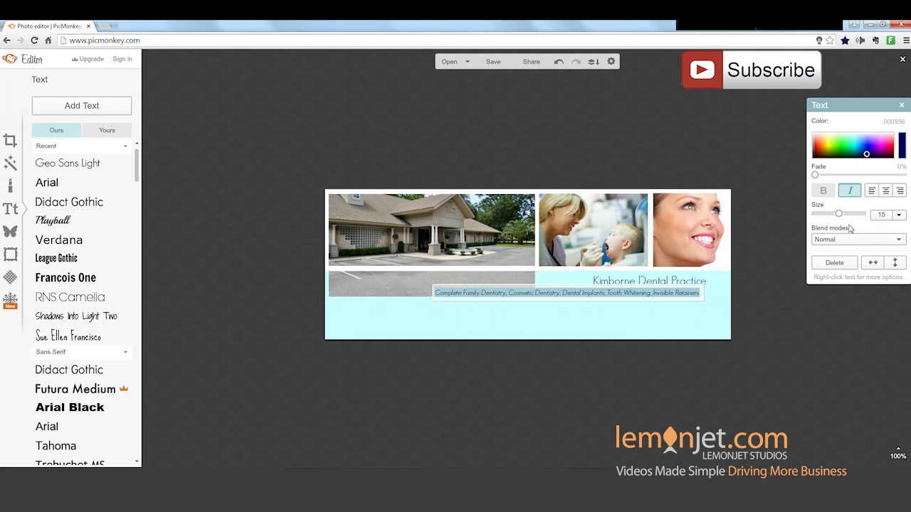
click(688, 305)
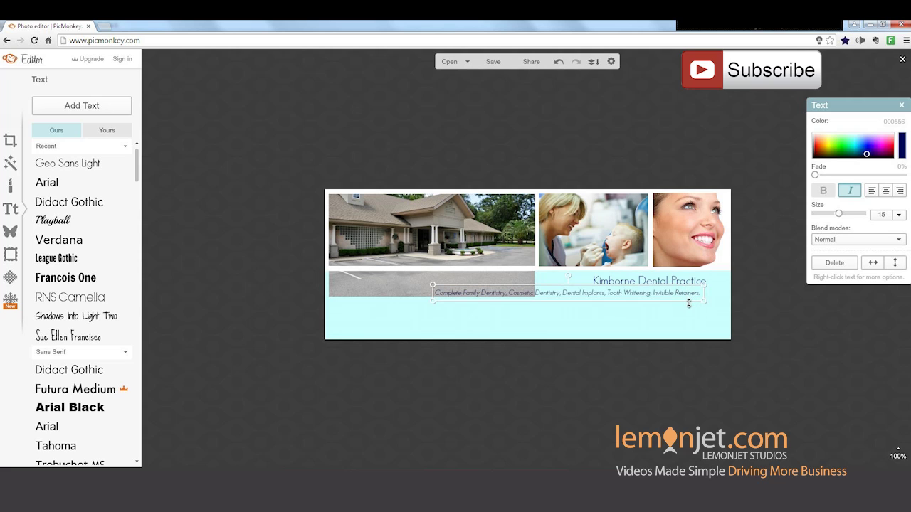
drag(687, 300, 693, 300)
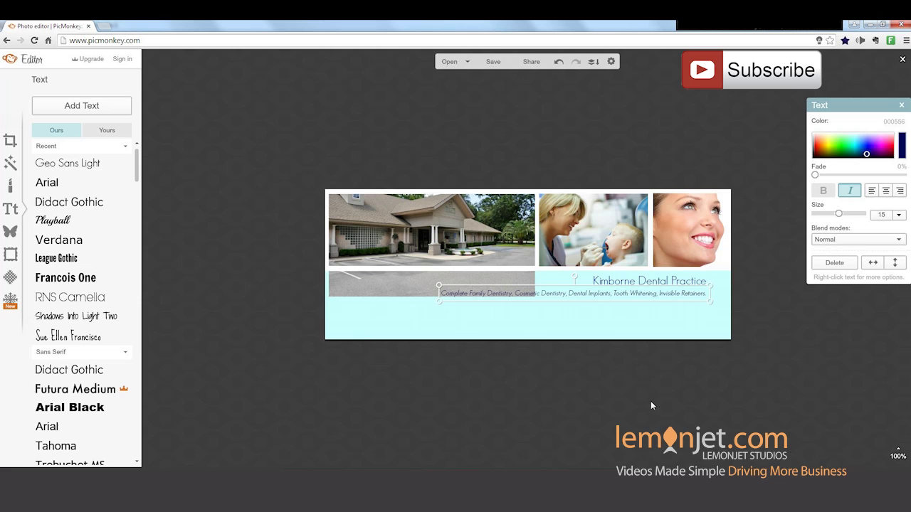
Add another text box on the canvas with the tagline "Your Smile. Our Passion!"
click(116, 107)
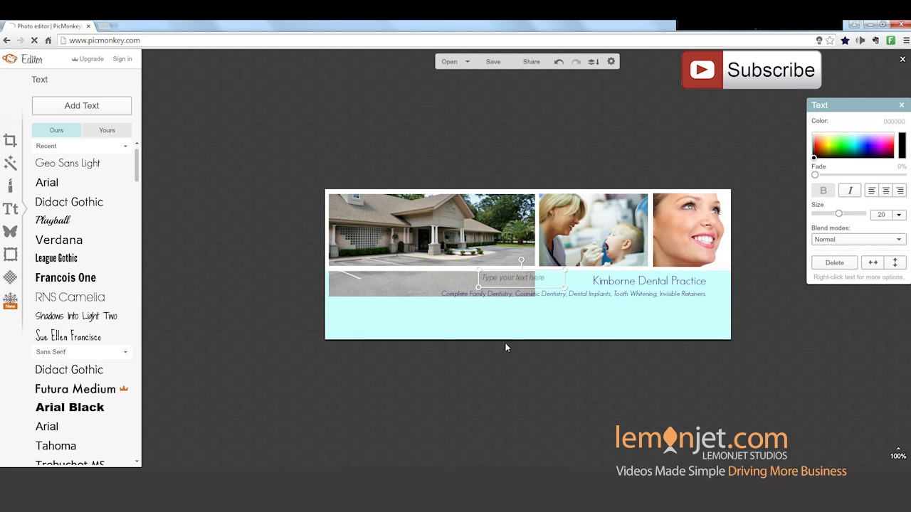
click(501, 277)
text(Your smile. Our Passion!)
key(ctrl+a)
click(502, 281)
key(BackSpace)
text(S)
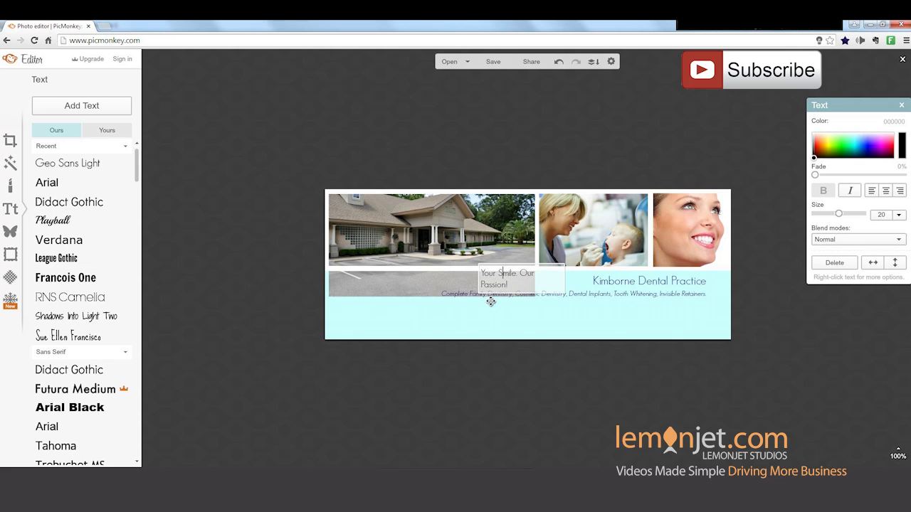
Format the tagline in the Playball script font and color it dark blue
key(ctrl+a)
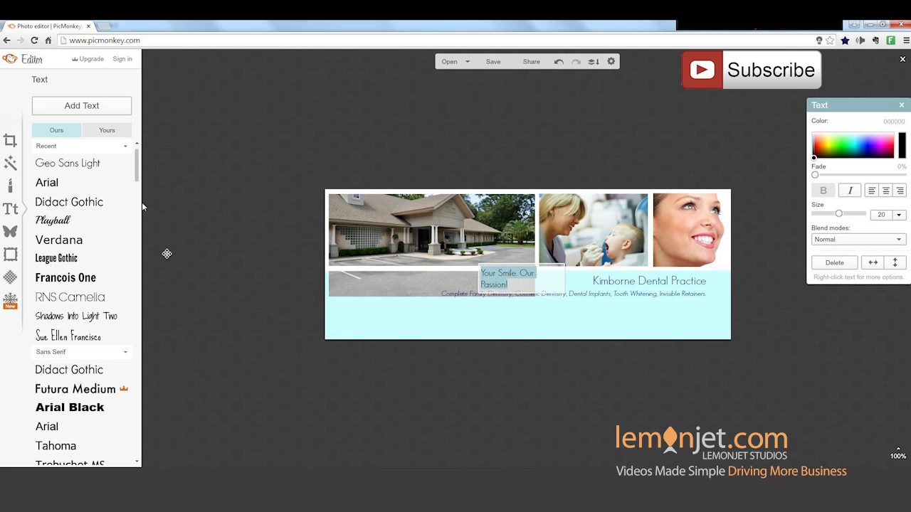
drag(140, 175, 132, 250)
click(122, 256)
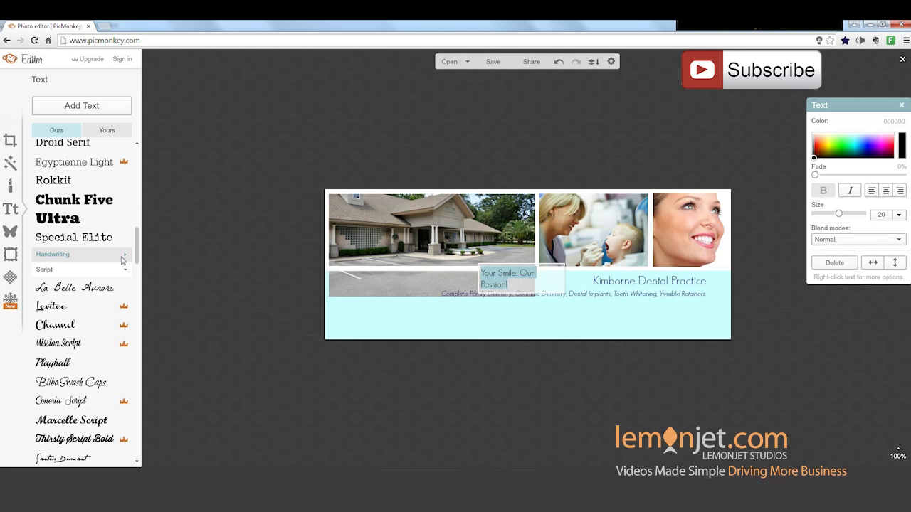
drag(138, 254, 136, 263)
click(58, 283)
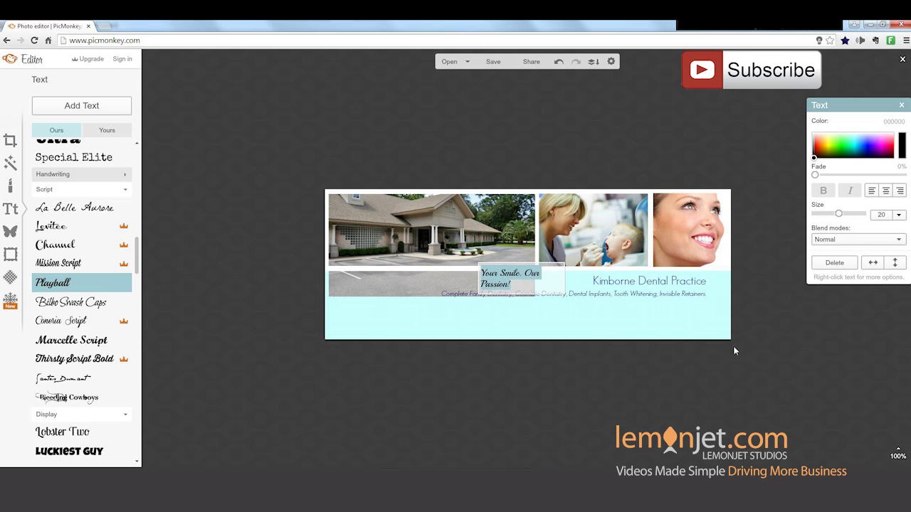
click(816, 159)
drag(854, 156, 866, 155)
Widen the tagline's text box to fit one line and move it beneath the end of the services line
click(530, 284)
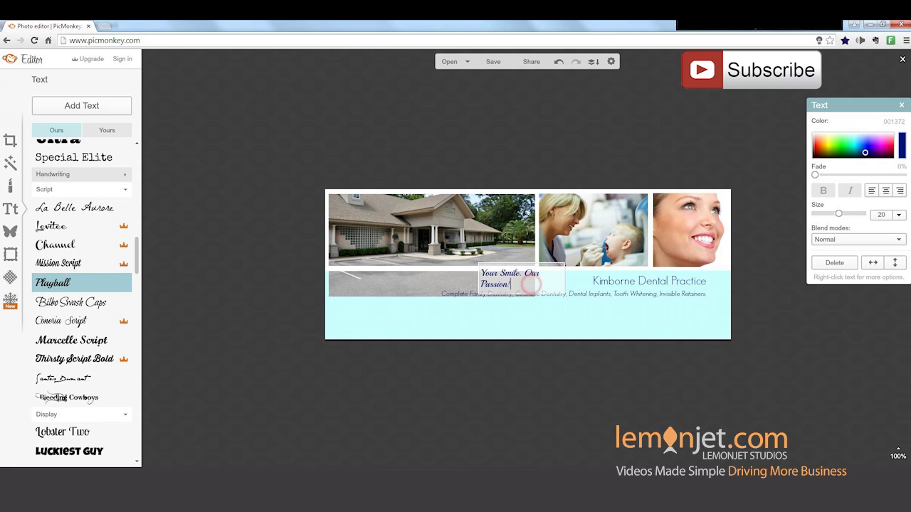
click(562, 297)
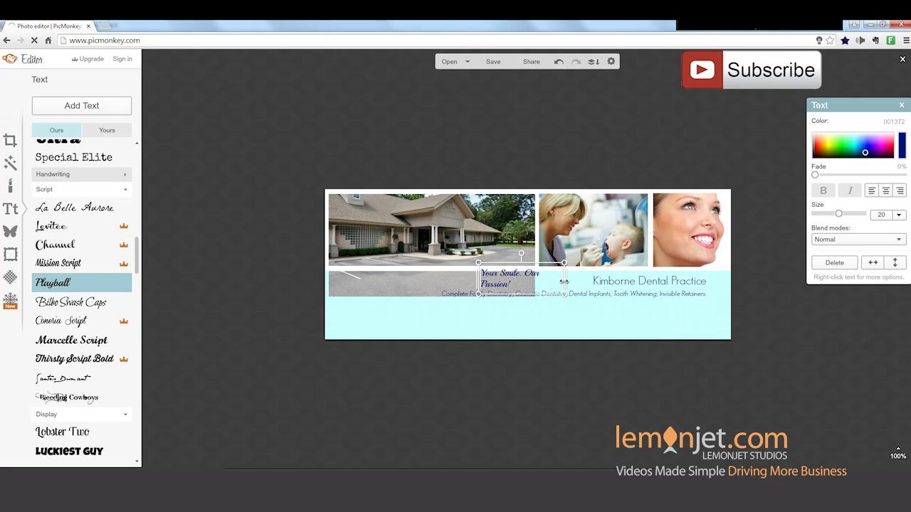
drag(565, 281, 708, 300)
Right-align the practice name and the services text, and shift the services line so it ends level with the name
click(616, 283)
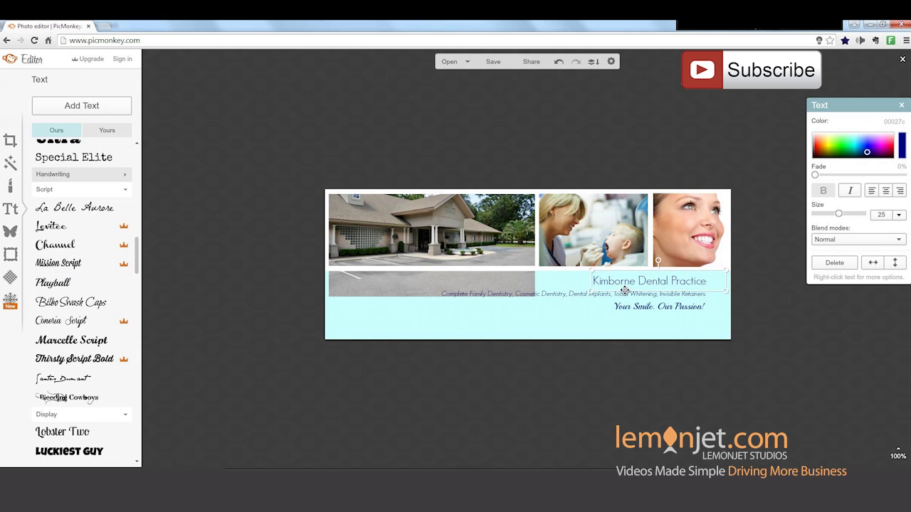
click(899, 191)
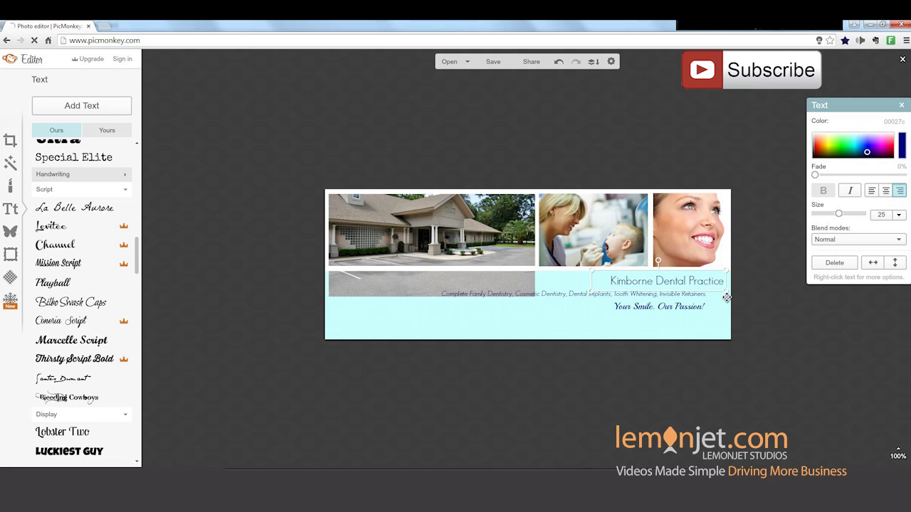
click(690, 295)
click(900, 191)
drag(700, 300, 715, 299)
Right-align the tagline and nudge its text box so it ends level with the two lines above
click(692, 306)
click(691, 308)
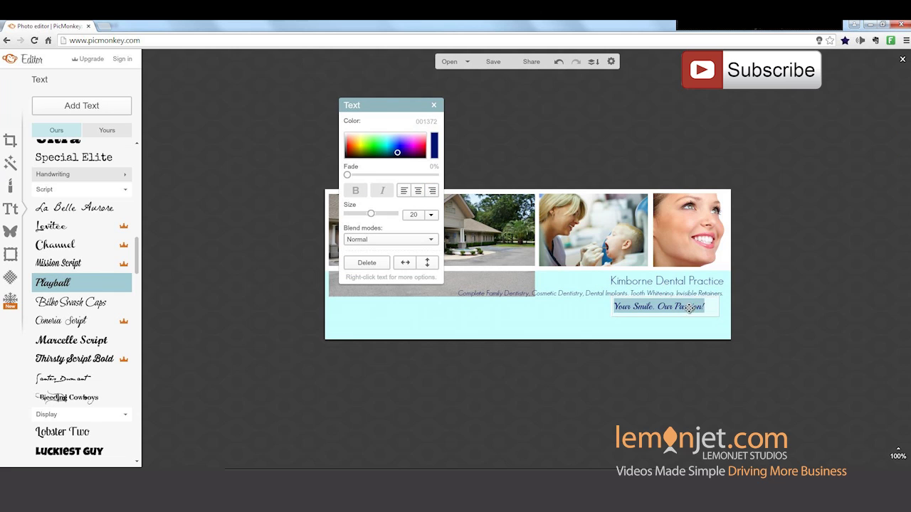
click(430, 190)
click(713, 314)
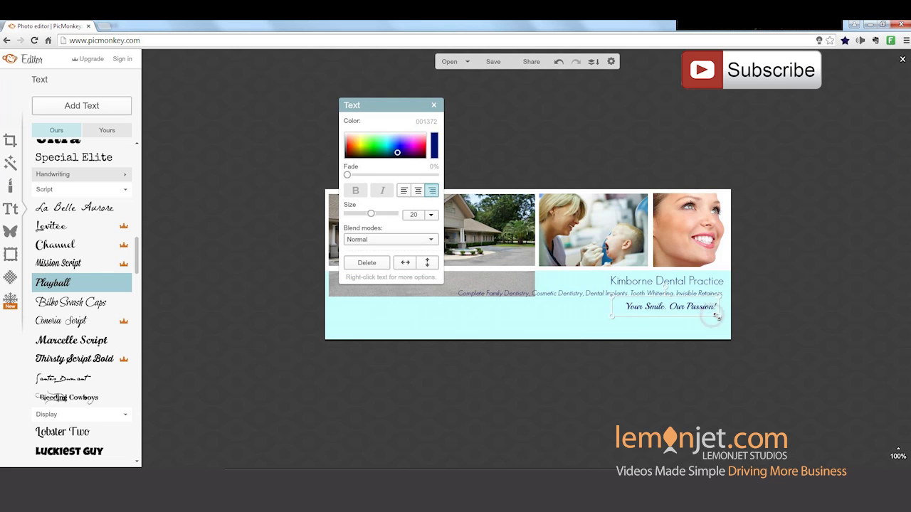
drag(712, 314, 710, 313)
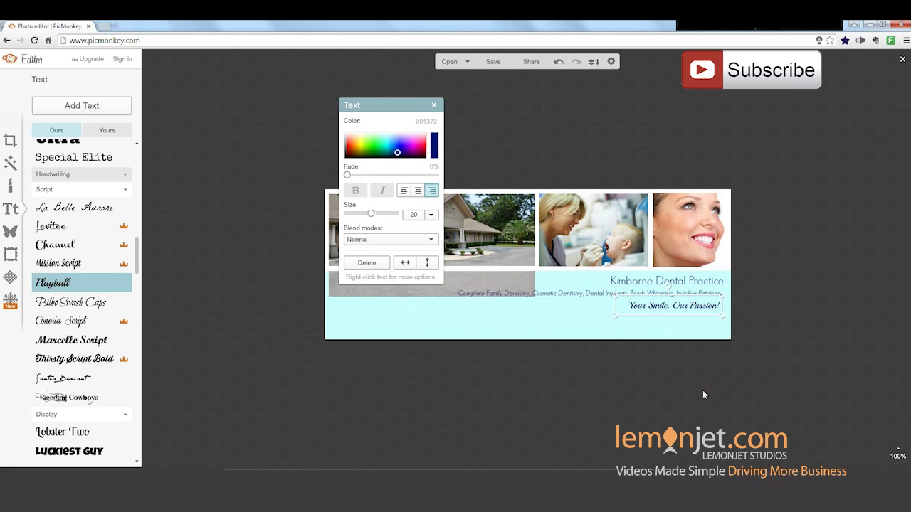
Send the practice building photo backward so the pale cyan band and text lie over its lower part
click(678, 389)
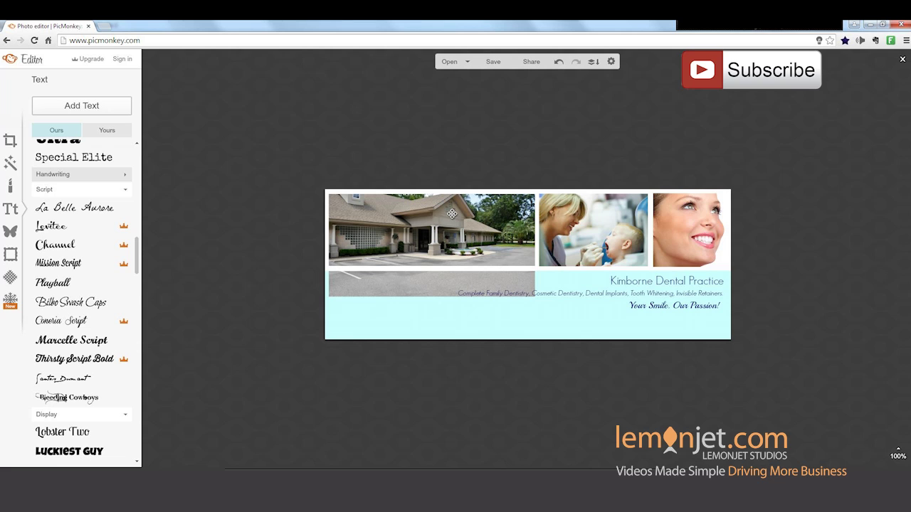
click(451, 214)
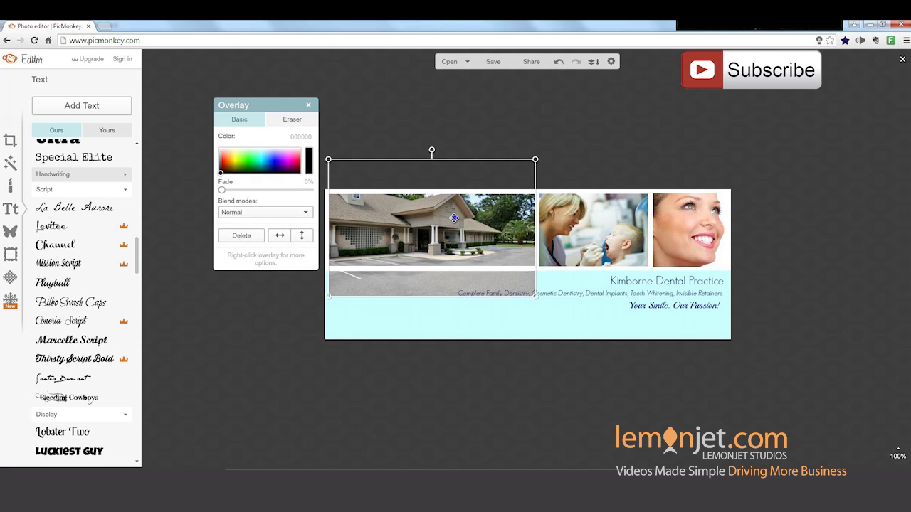
right_click(454, 218)
click(474, 242)
click(498, 394)
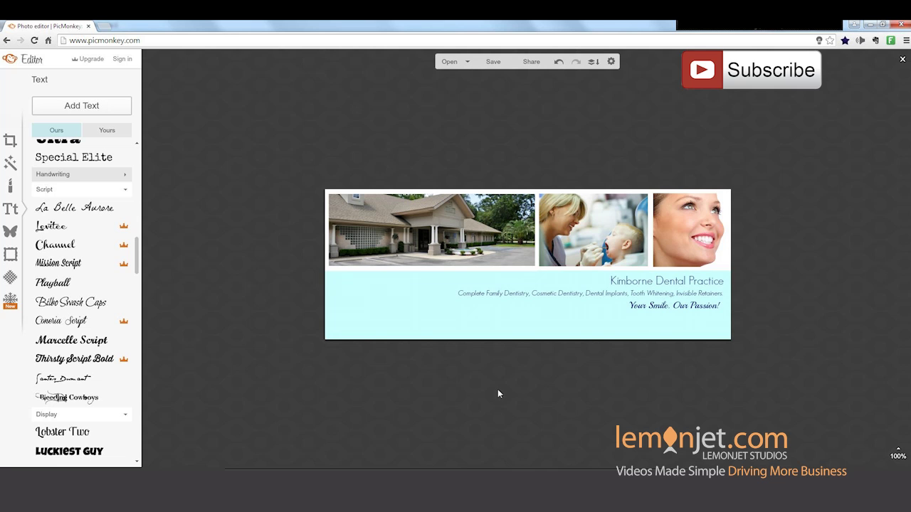
Add a single sparkle star from the Sparkle Stars overlays and place it just before the start of the tagline
click(10, 231)
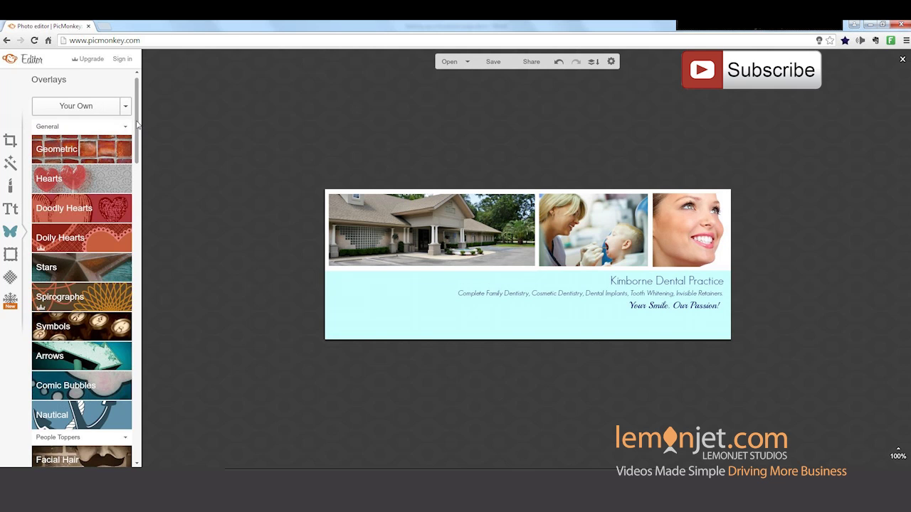
drag(138, 121, 137, 253)
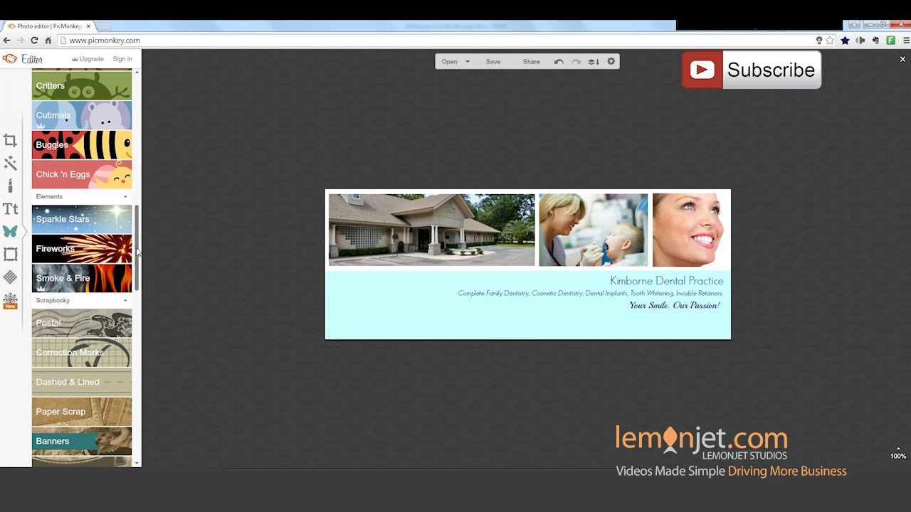
click(88, 221)
drag(100, 265, 616, 320)
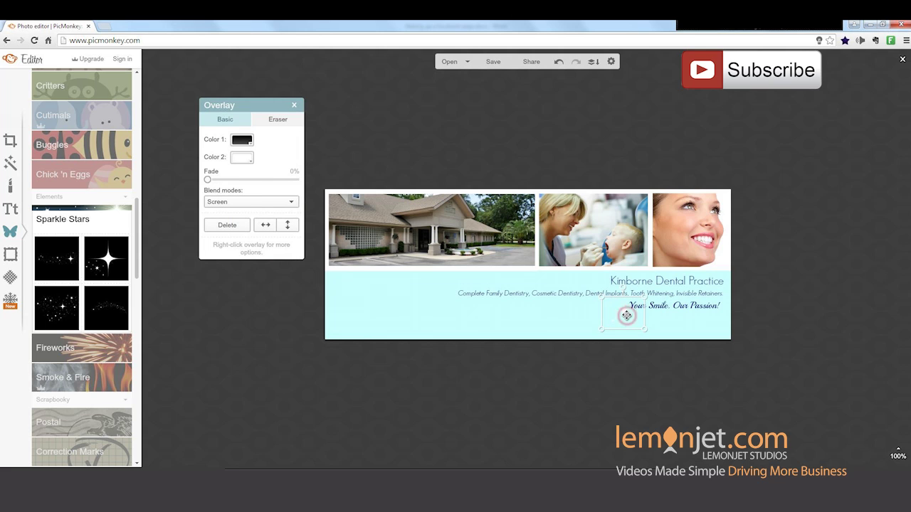
click(609, 387)
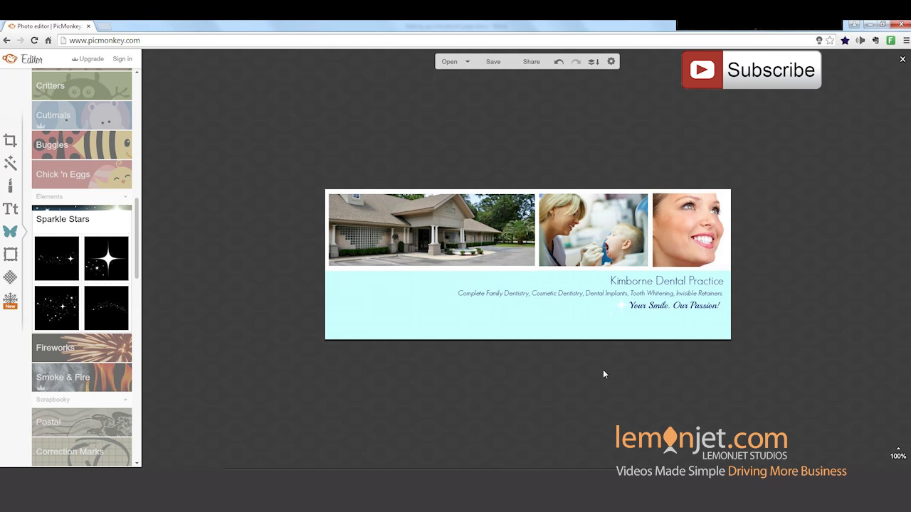
Save the cover image as "Kimborne Dental FB Cover" in jpg format in the 01 Facebook Images folder
click(493, 63)
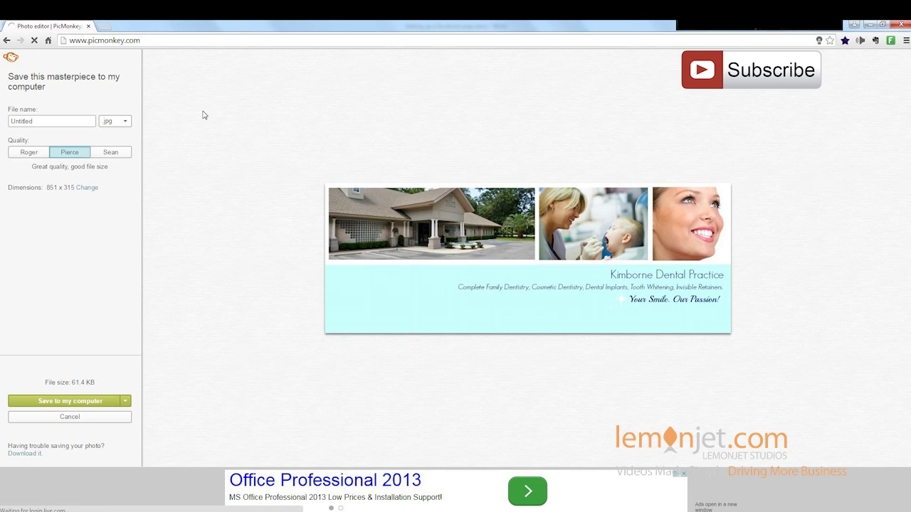
double_click(41, 121)
drag(41, 120, 4, 122)
text(Kimborne Dental FB Cov)
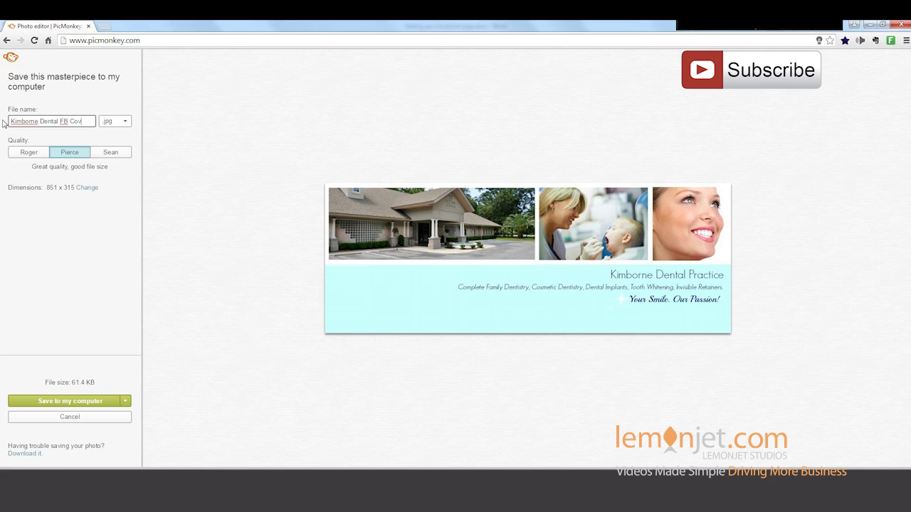
text(er)
click(49, 401)
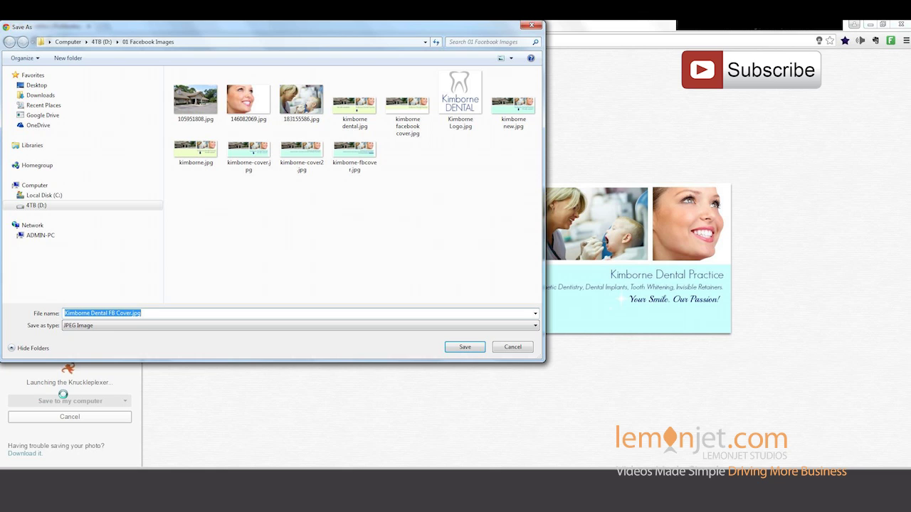
click(136, 314)
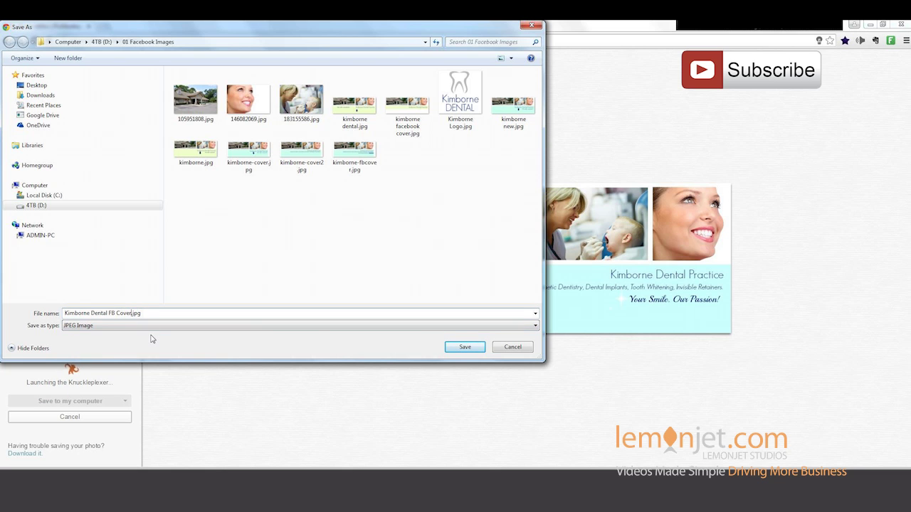
click(464, 347)
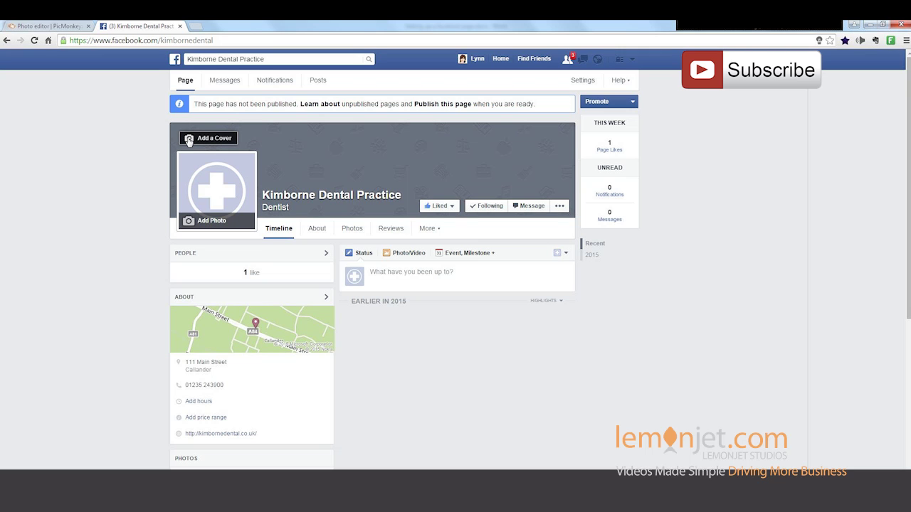
On the practice's Facebook page, upload Kimborne Dental FB Cover.jpg as the cover photo and save the change
click(192, 138)
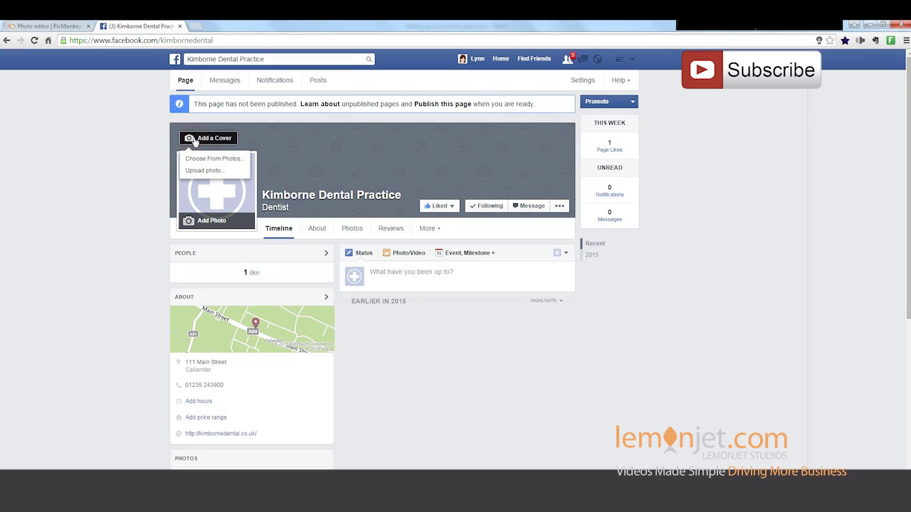
click(203, 170)
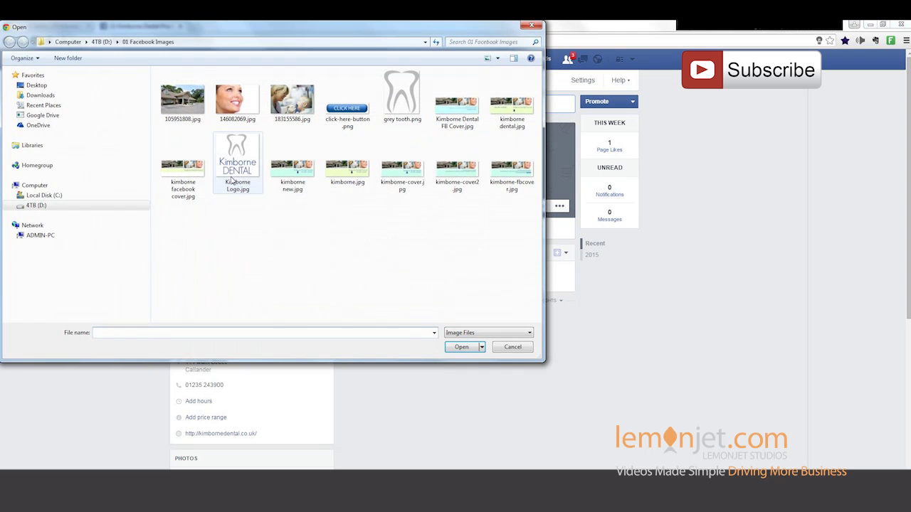
click(456, 105)
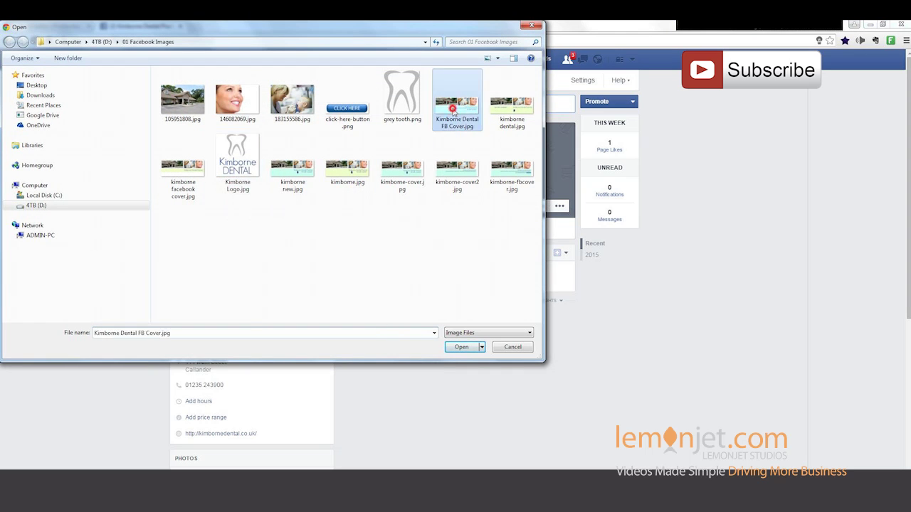
click(459, 346)
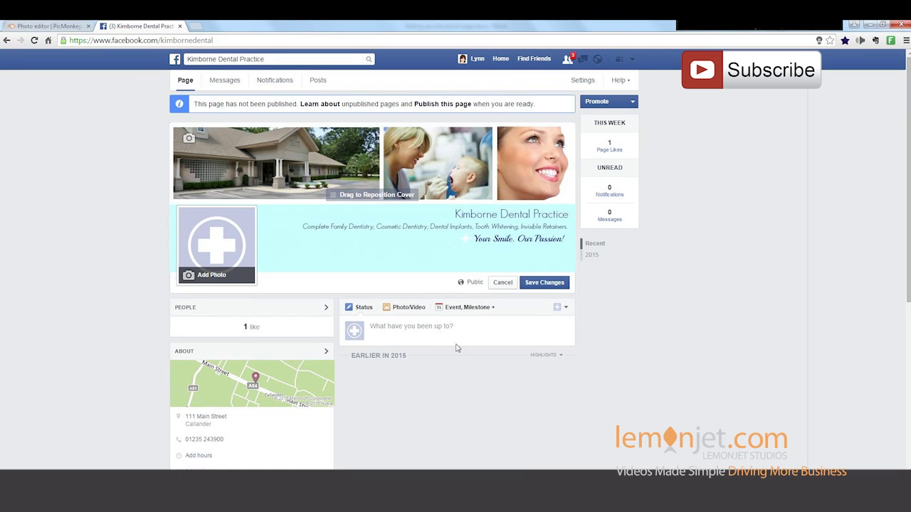
click(546, 283)
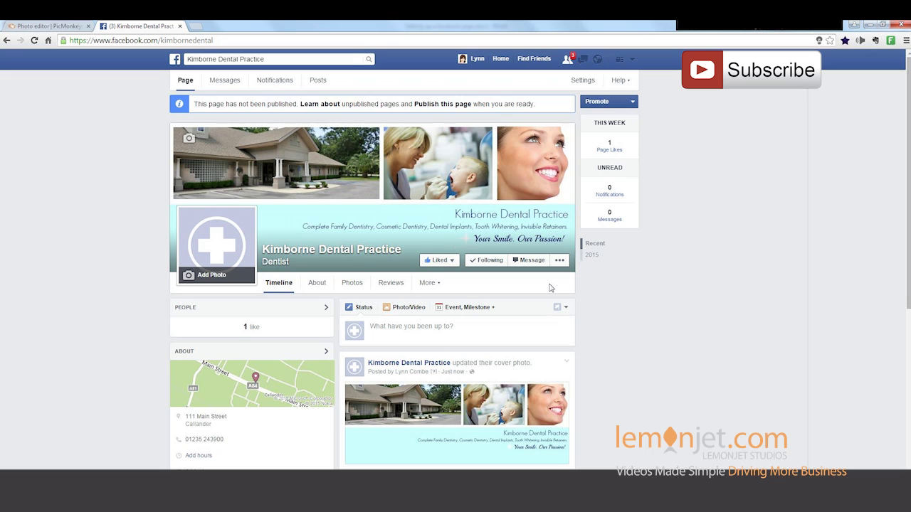
Return to PicMonkey and create a new custom design canvas of 180 x 180 pixels
click(57, 27)
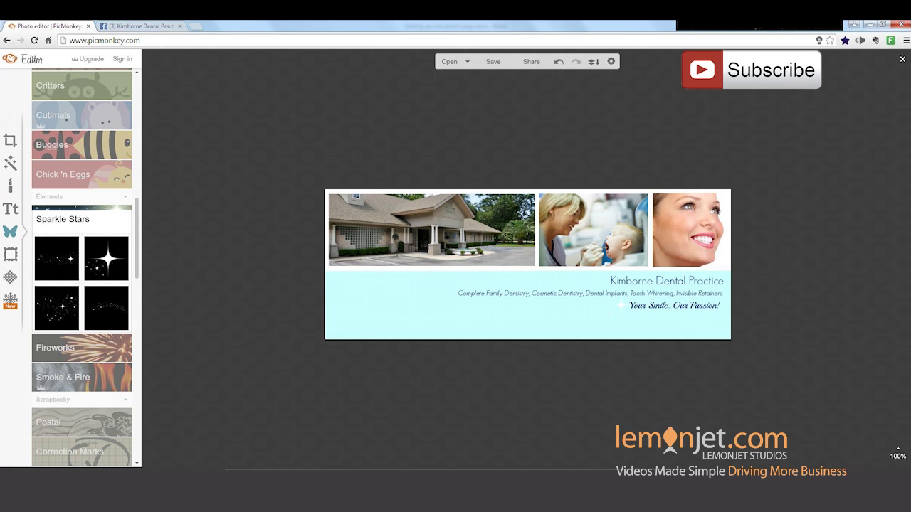
click(161, 40)
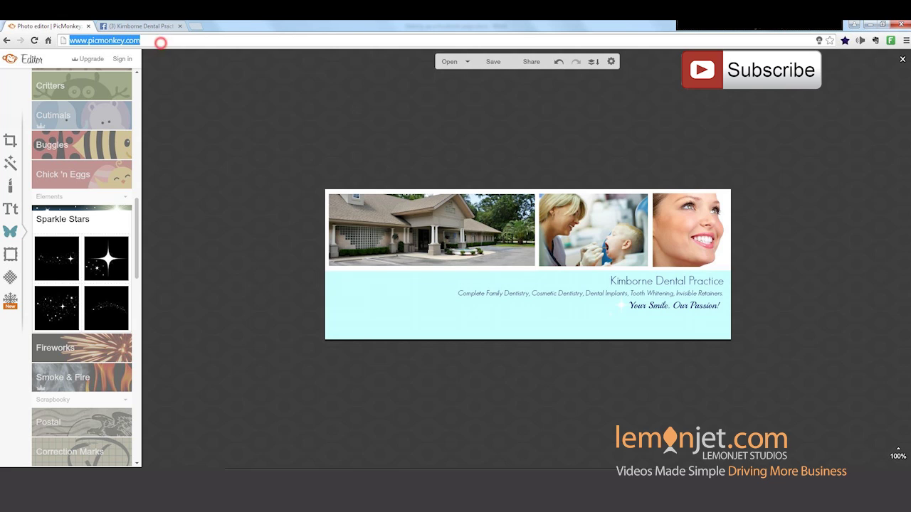
key(Return)
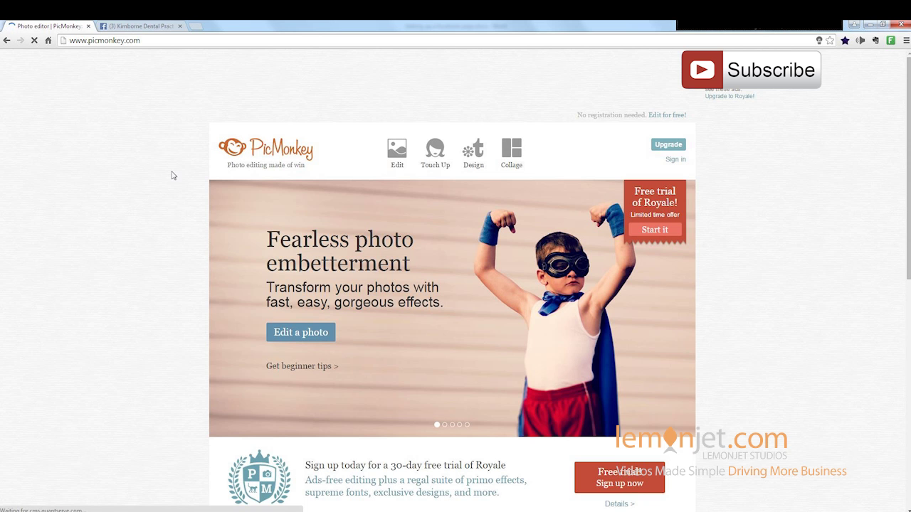
click(477, 157)
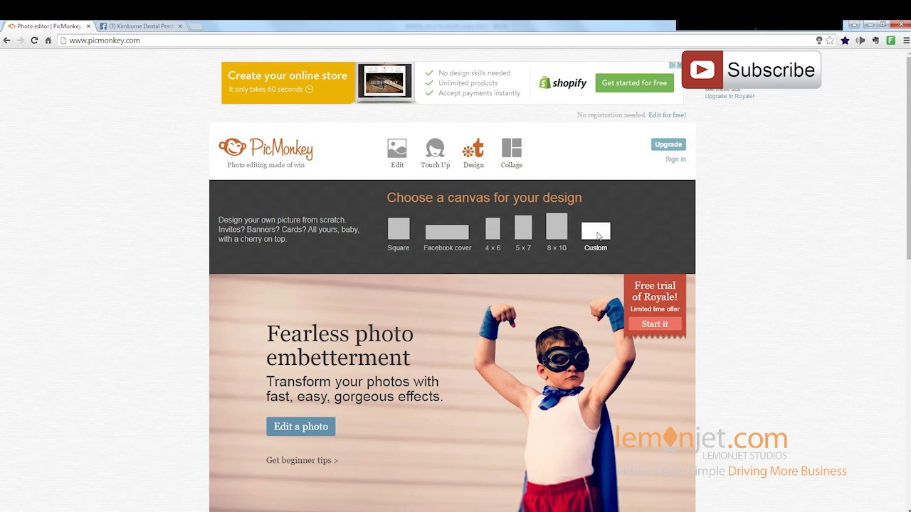
click(598, 236)
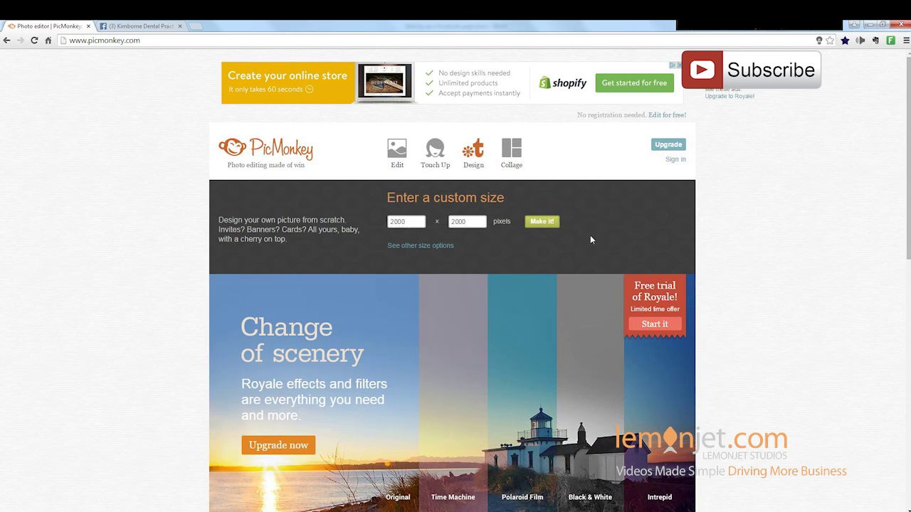
text(180)
click(451, 224)
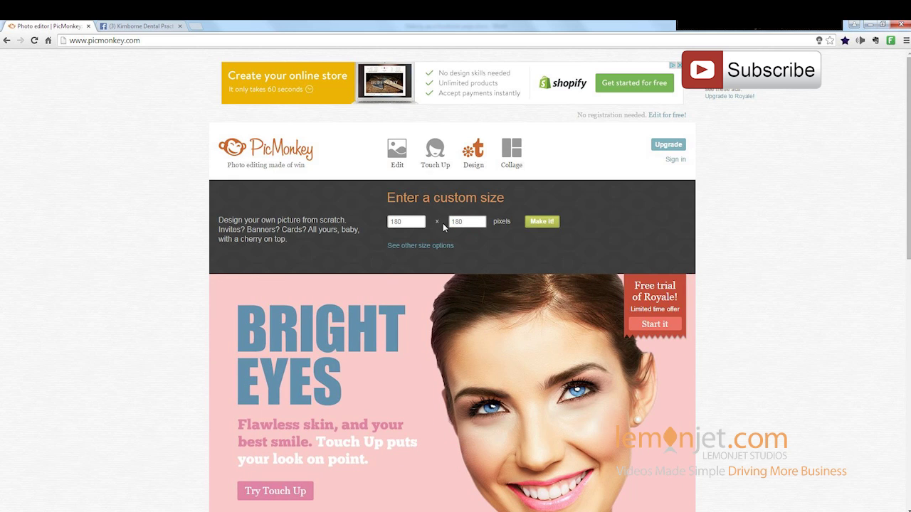
click(542, 222)
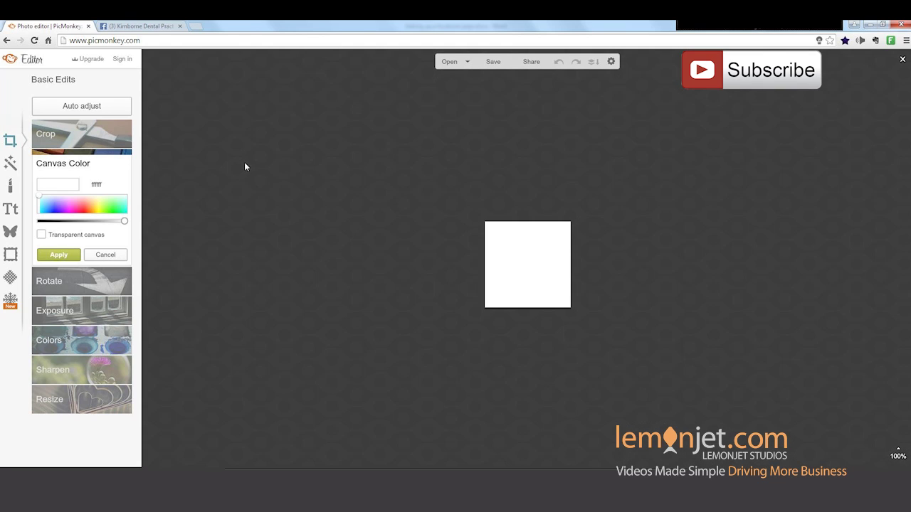
Add grey tooth.png as an overlay and center it in the upper part of the blank canvas
click(11, 233)
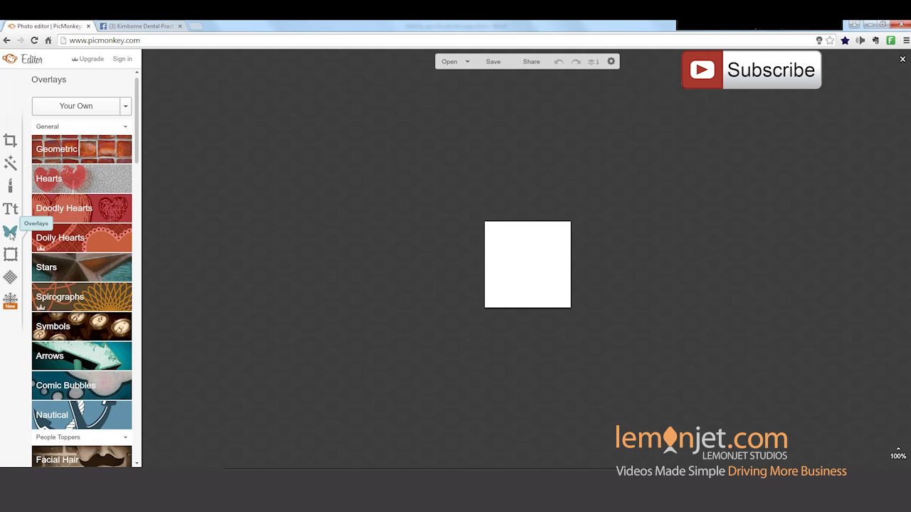
click(70, 108)
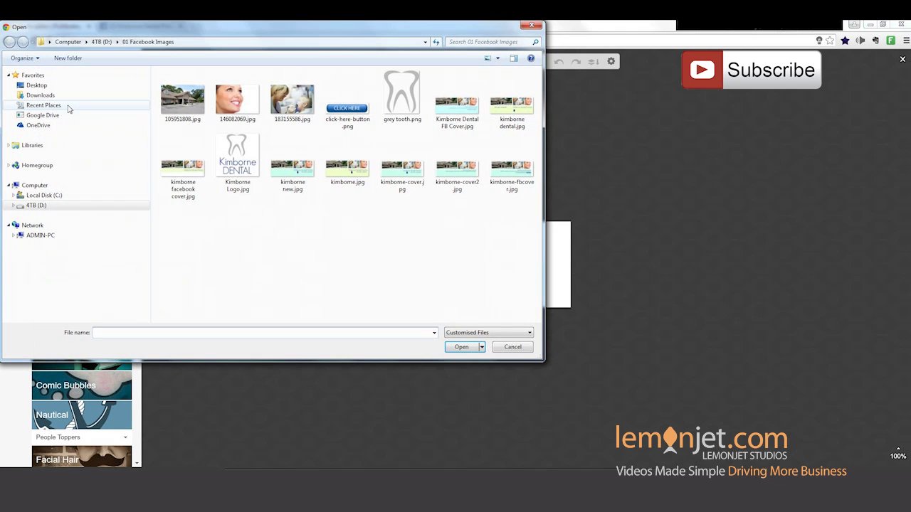
click(402, 94)
click(462, 348)
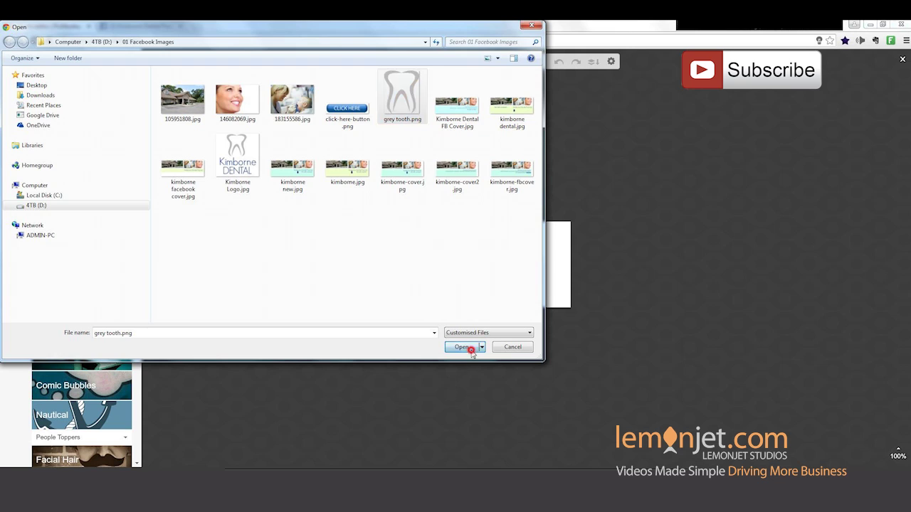
drag(554, 258, 531, 256)
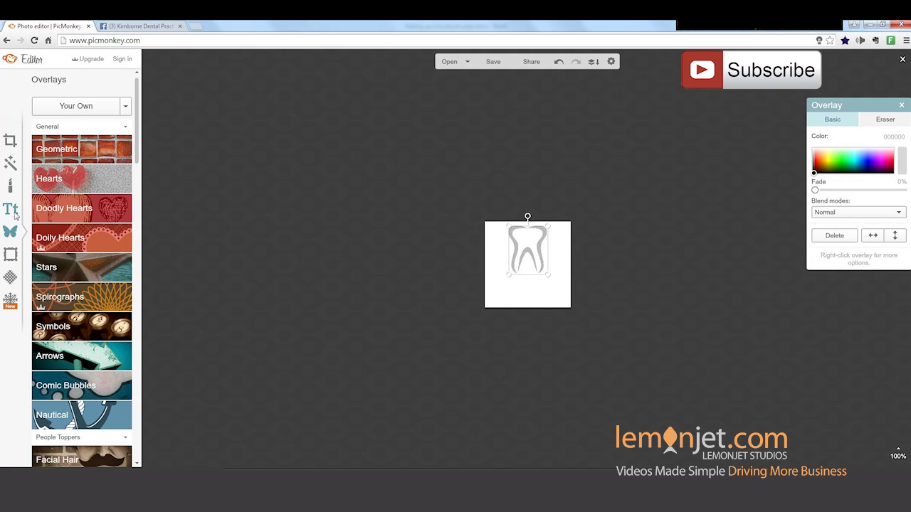
Add the text "Kimborne" under the tooth, enlarge it to size 45 and widen its box to fit one line
click(15, 216)
click(81, 105)
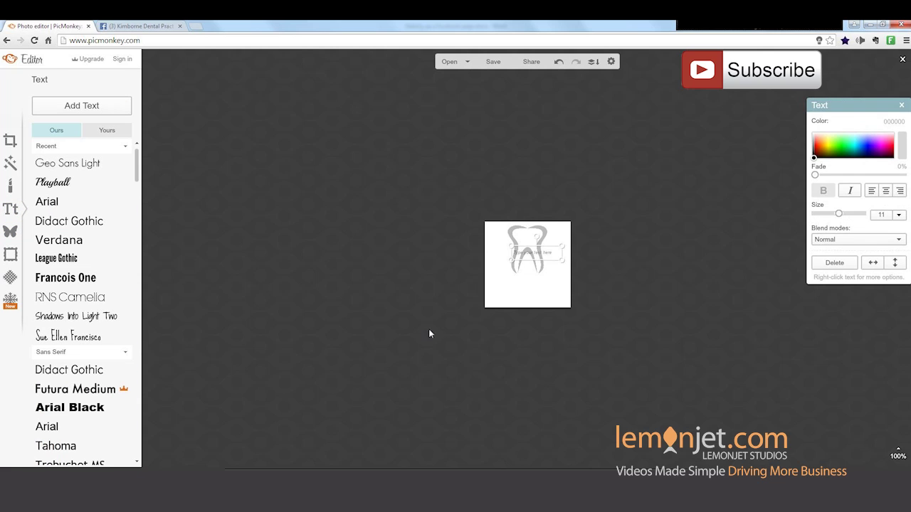
text(Kimborne)
click(562, 325)
click(546, 257)
drag(838, 213, 852, 214)
drag(550, 260, 530, 281)
drag(853, 214, 862, 214)
drag(567, 270, 573, 274)
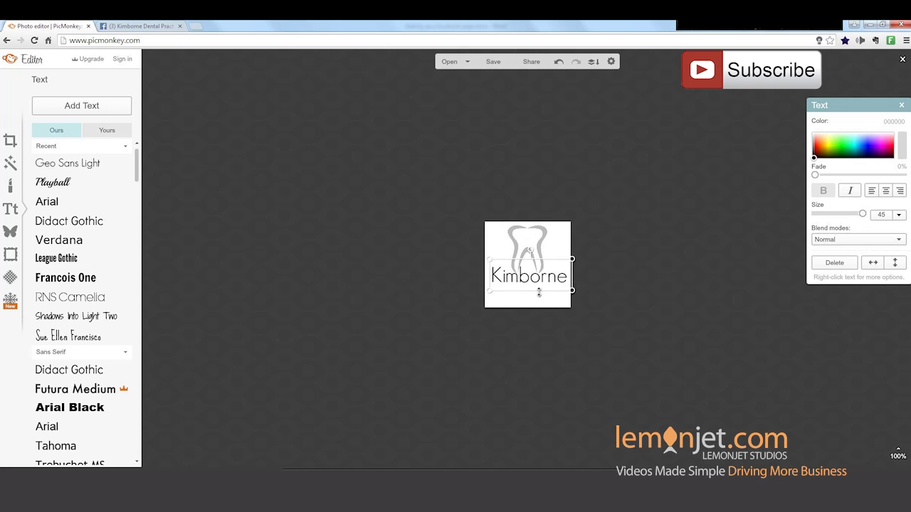
Color the "Kimborne" text dark blue and fit the tooth image above it
double_click(542, 279)
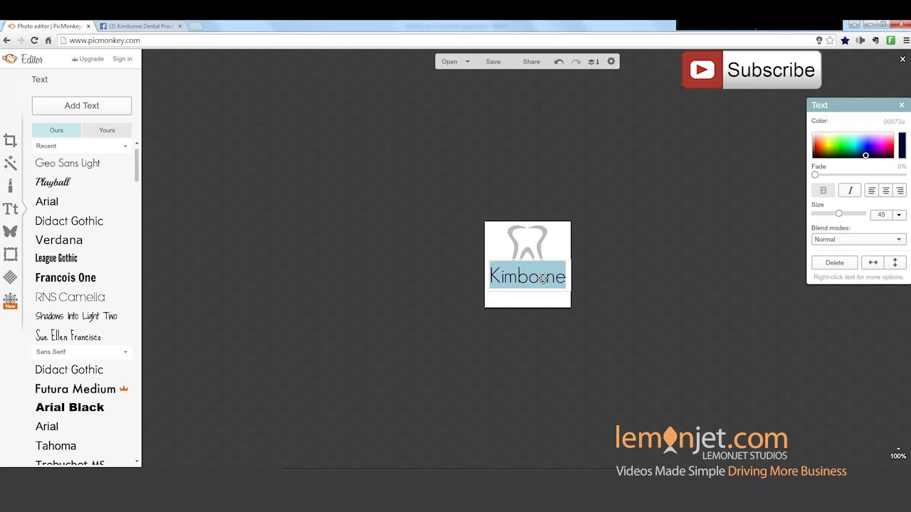
click(543, 267)
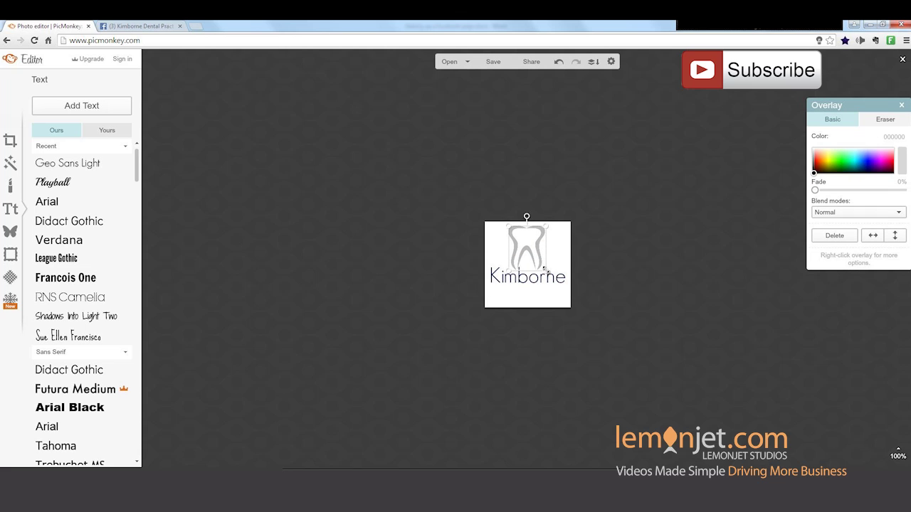
click(583, 334)
double_click(552, 278)
click(866, 155)
drag(866, 156, 866, 152)
click(526, 246)
Add the text "DENTAL" in dark blue beneath "Kimborne", then enlarge it and center it on the canvas
click(517, 299)
text(DENTAL)
key(ctrl+a)
click(867, 152)
drag(838, 214, 860, 214)
click(550, 298)
drag(545, 292, 569, 291)
drag(491, 293, 485, 295)
click(572, 347)
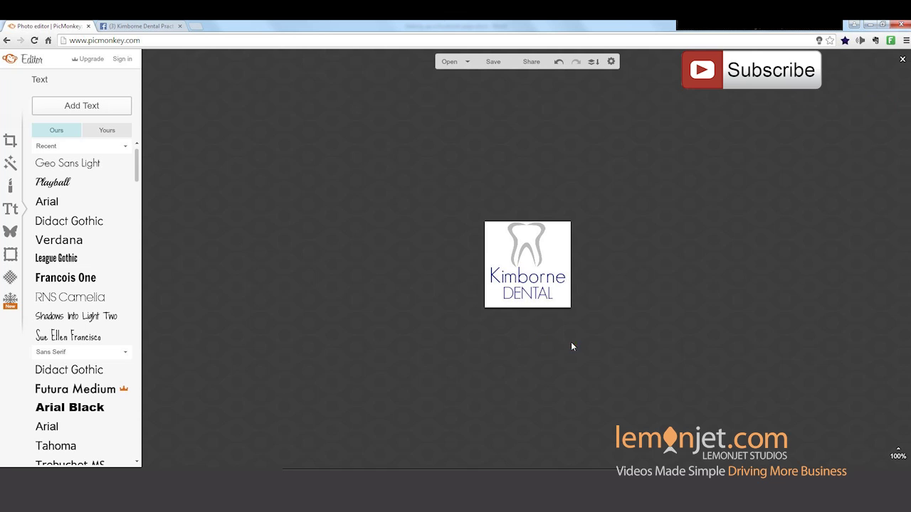
Shift both text lines slightly lower on the logo and enlarge the tooth a little above them
click(545, 301)
click(547, 267)
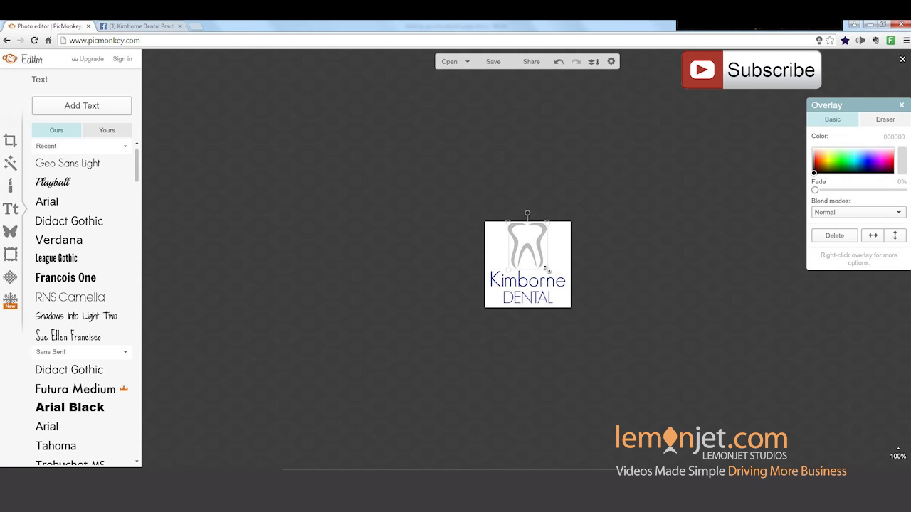
click(627, 305)
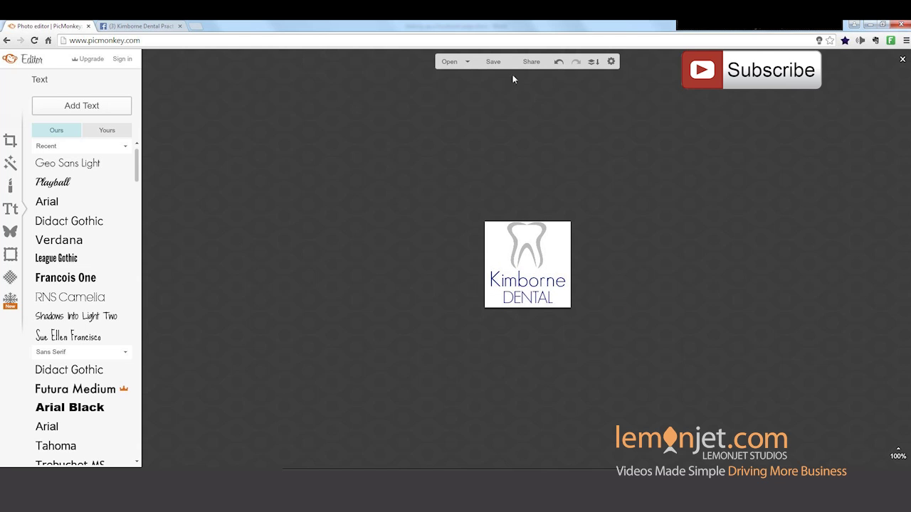
Save the finished logo to the 01 Facebook Images folder as a JPEG named "Kimborne Logo New.jpg"
click(493, 62)
drag(35, 122, 1, 125)
text(kimborne Logo)
click(63, 400)
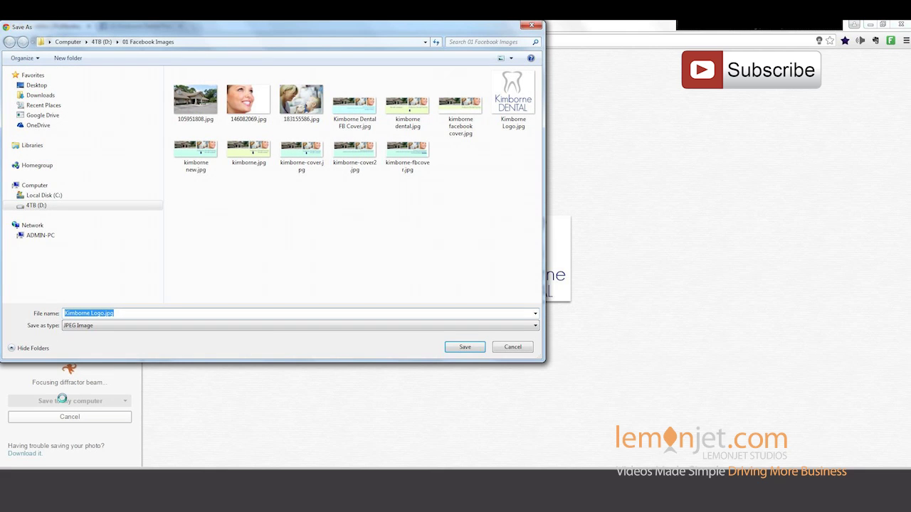
key(Right)
text(New)
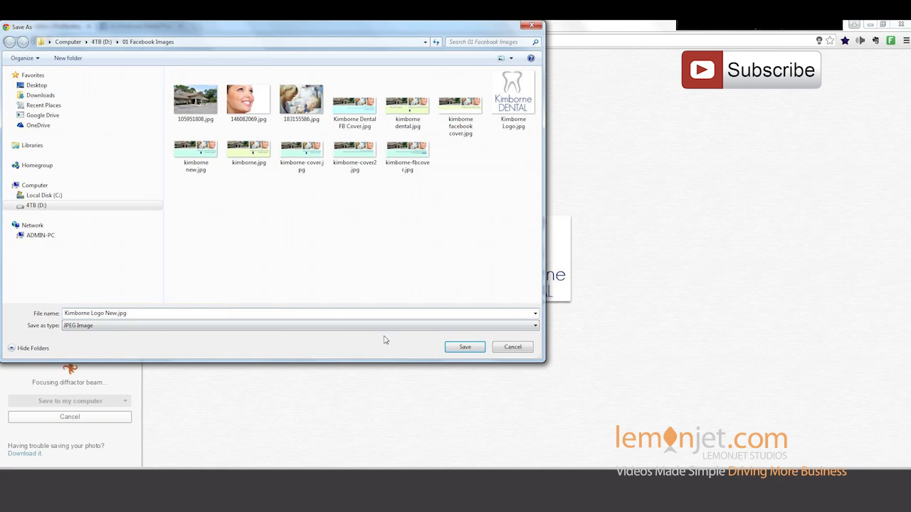
click(465, 347)
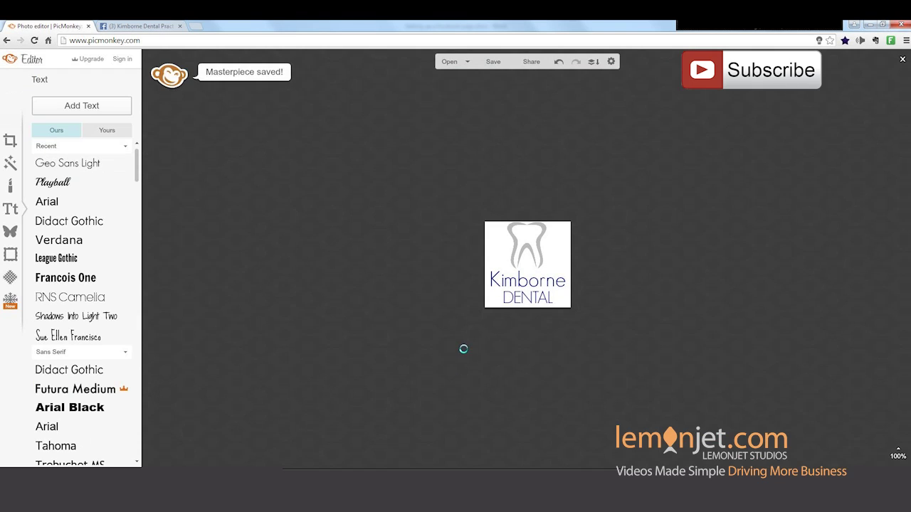
Switch to the Kimborne Dental Practice Facebook page and upload "Kimborne Logo New.jpg" as its profile photo
click(143, 29)
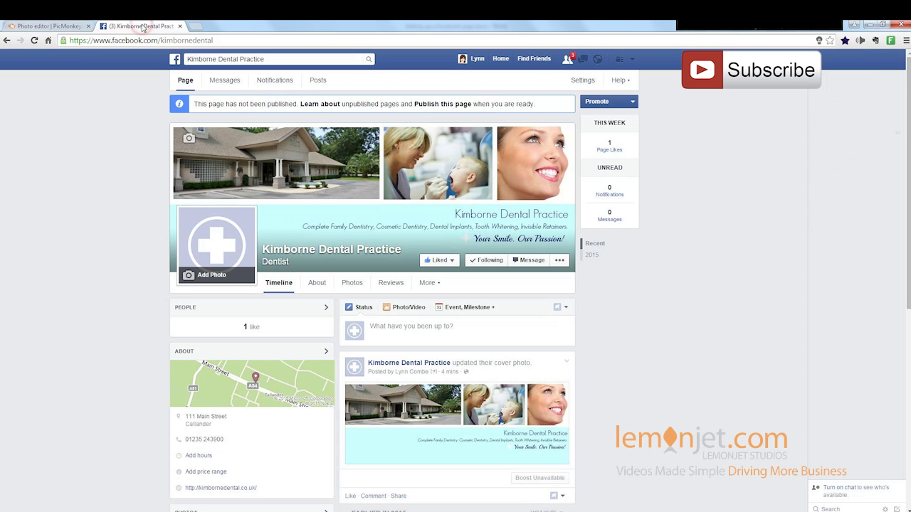
click(189, 282)
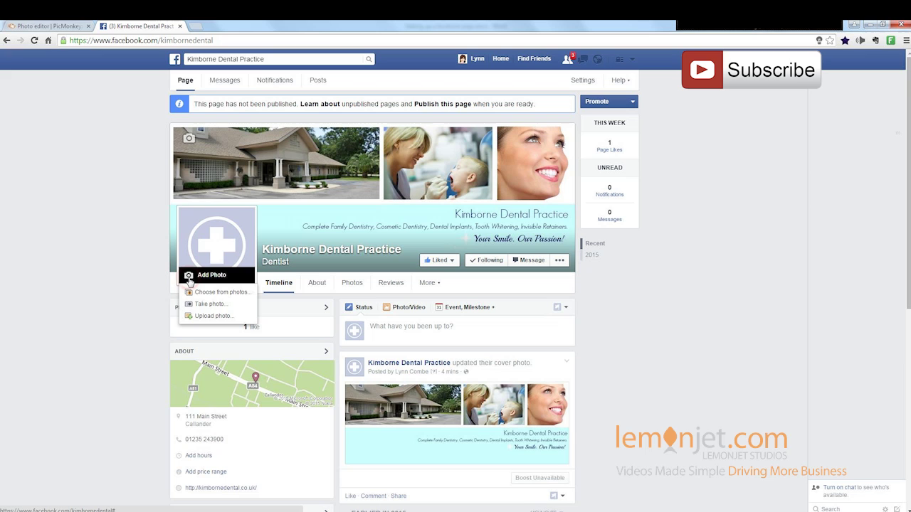
click(195, 315)
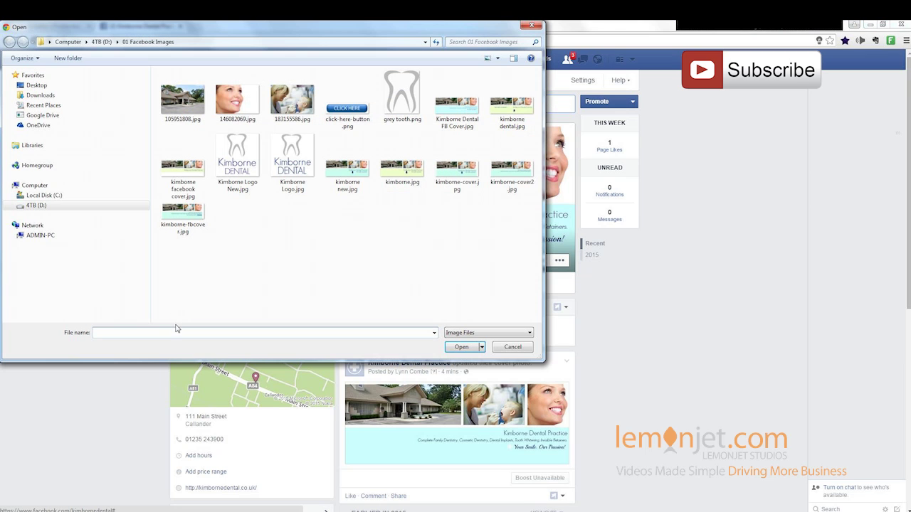
click(238, 160)
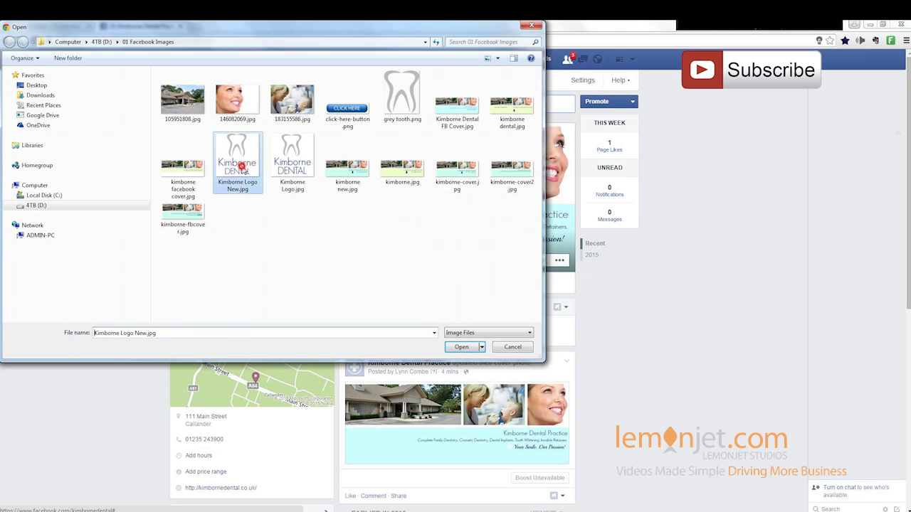
click(461, 347)
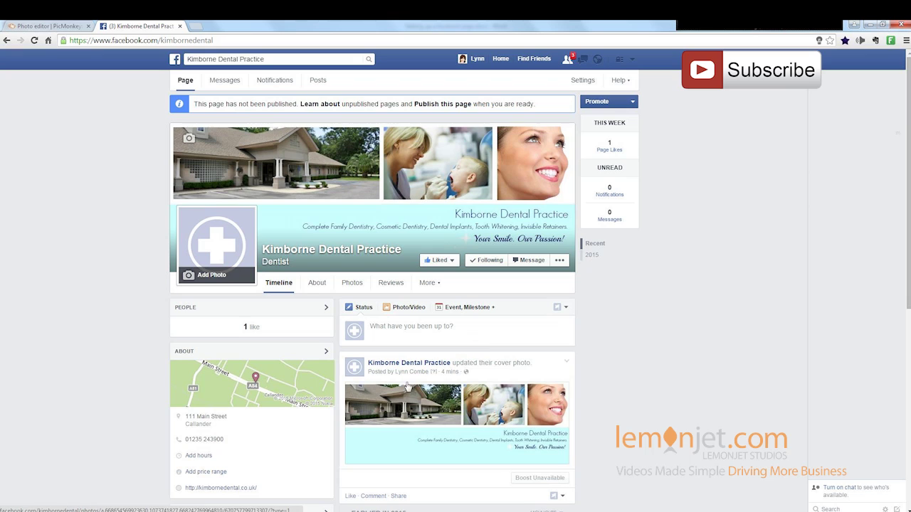